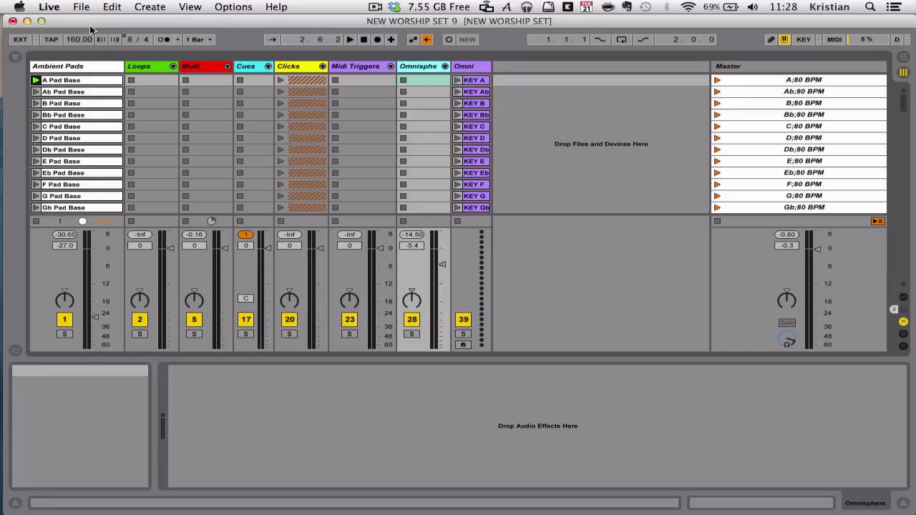
Step: Launch the A;80 BPM scene at 80 BPM, raise Ambient Pads to -24.8 dB, then stop playback
scroll(791, 166, "down", 10)
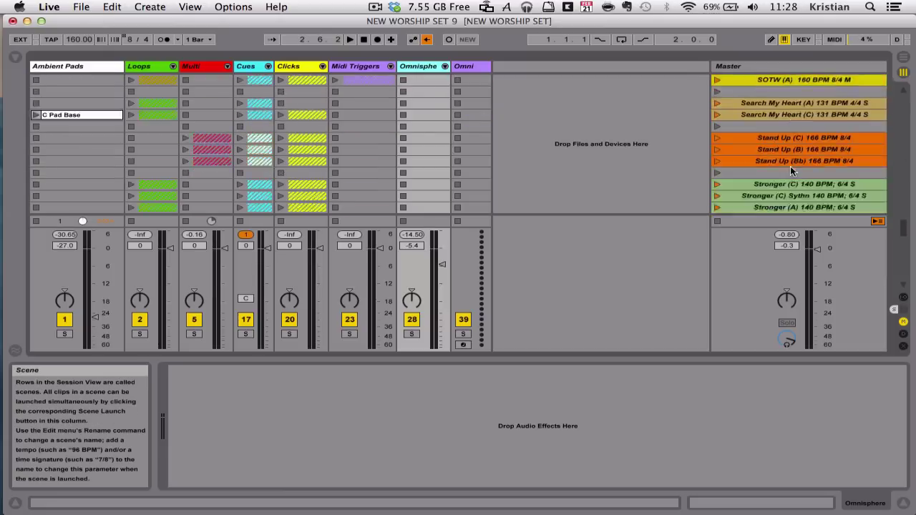
scroll(790, 166, "up", 10)
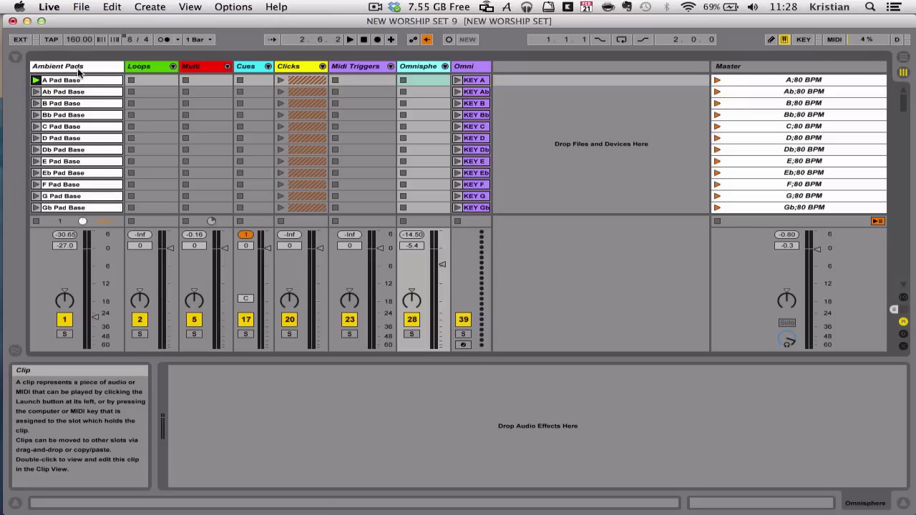
scroll(77, 103, "down", 4)
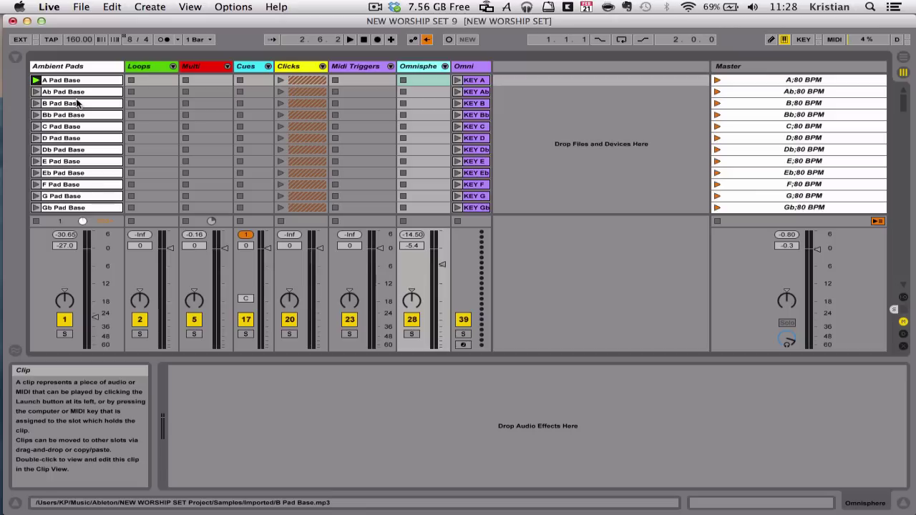
scroll(78, 103, "down", 12)
scroll(77, 103, "up", 20)
left_click(716, 81)
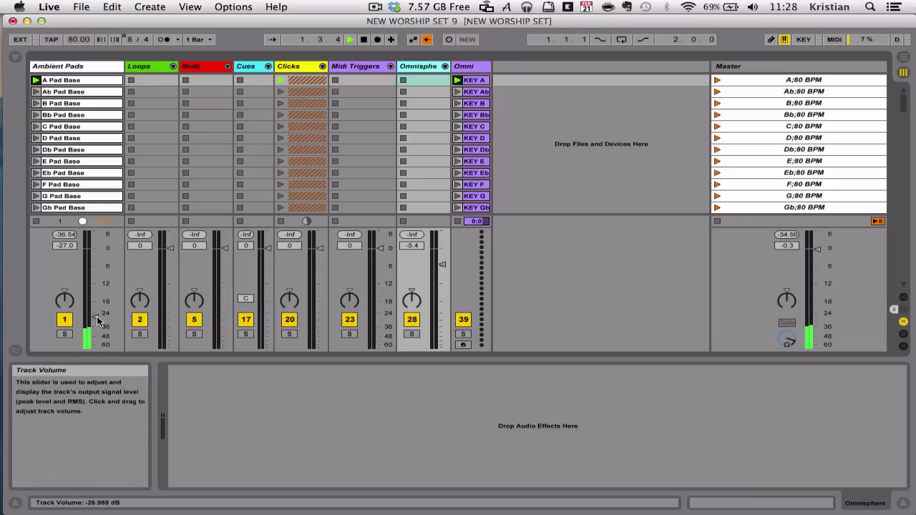
mouse_move(98, 319)
left_mouse_down()
mouse_move(98, 270)
mouse_move(99, 318)
left_mouse_up()
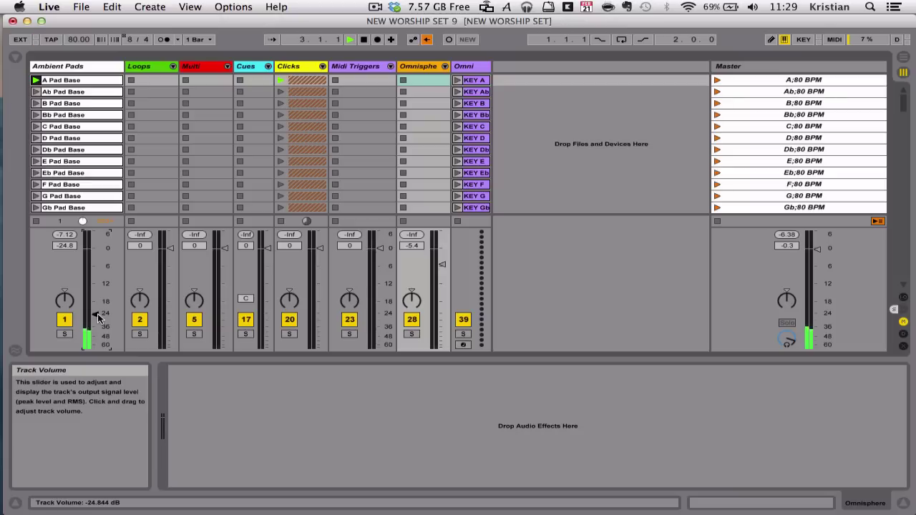
key("space")
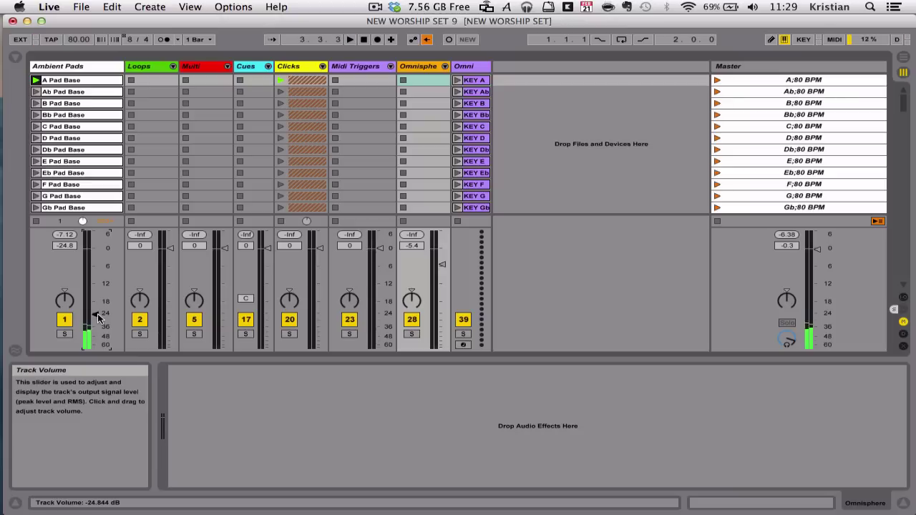
Step: Unfold the Loops group and hide the detail area to show more scenes
left_click(173, 66)
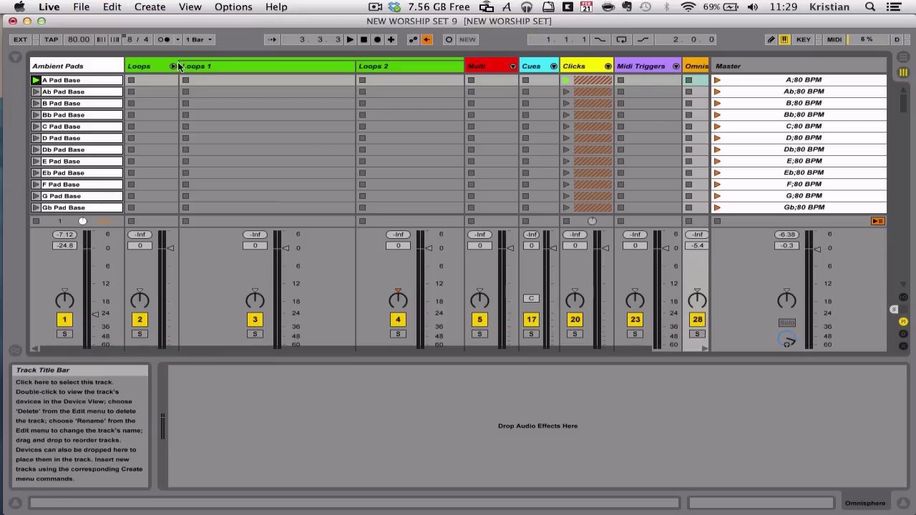
scroll(221, 99, "down", 5)
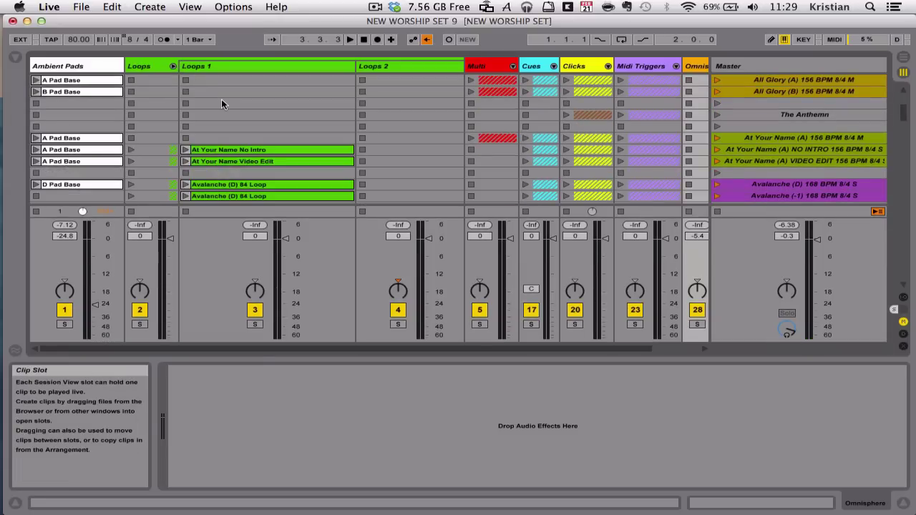
left_click(903, 504)
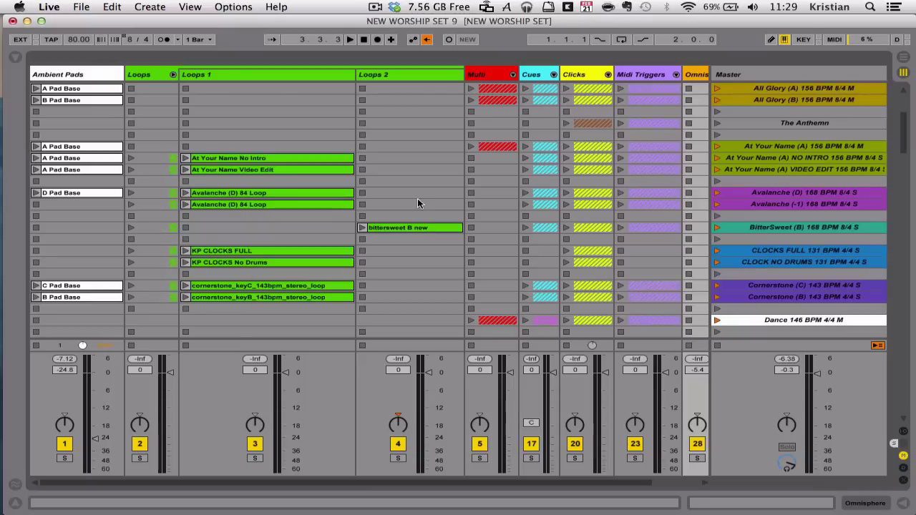
Step: Add a stop button to the empty Loops 1 slot in the BitterSweet row
scroll(274, 208, "down", 15)
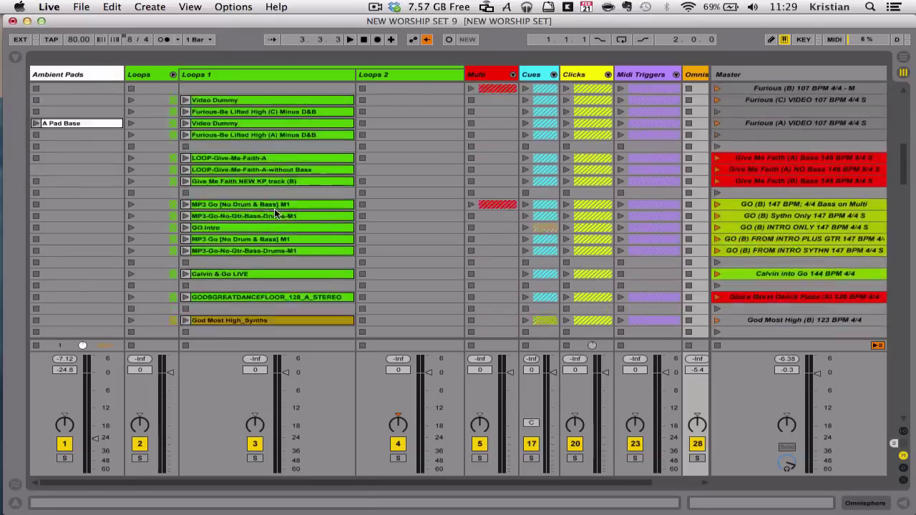
scroll(274, 208, "down", 20)
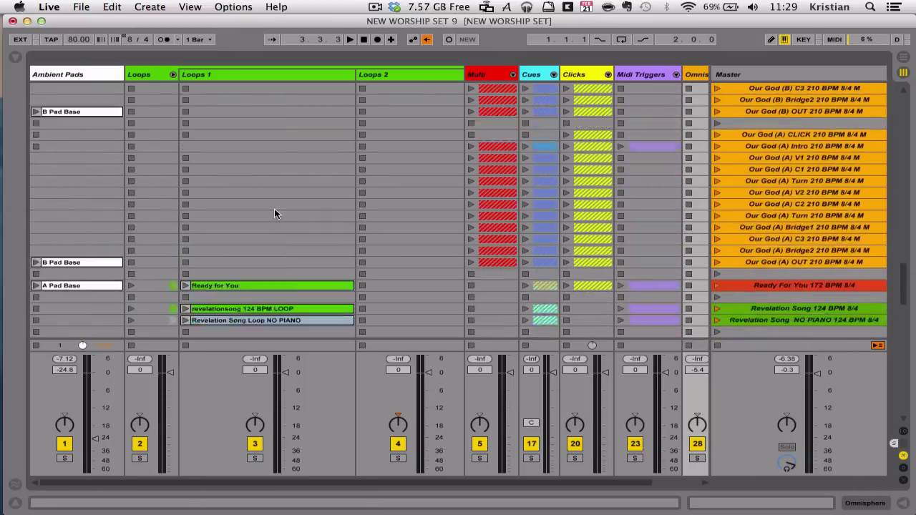
scroll(275, 208, "up", 20)
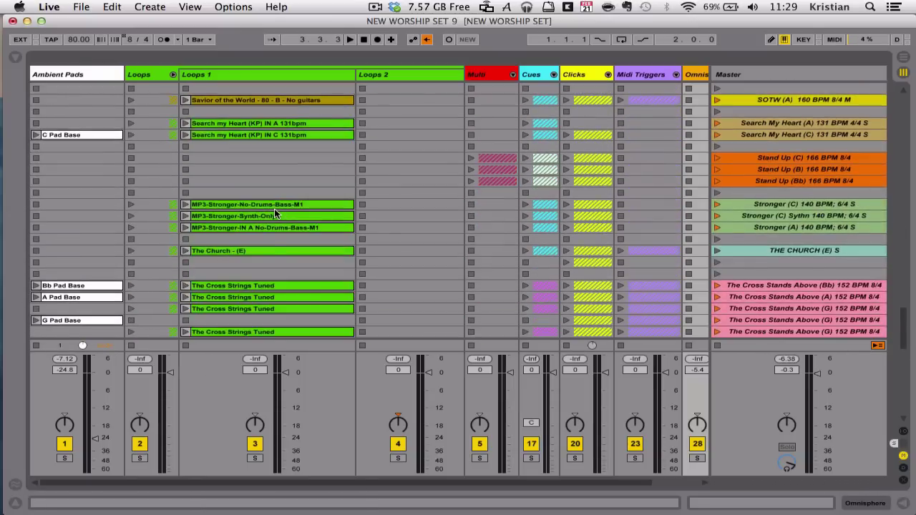
scroll(275, 208, "down", 5)
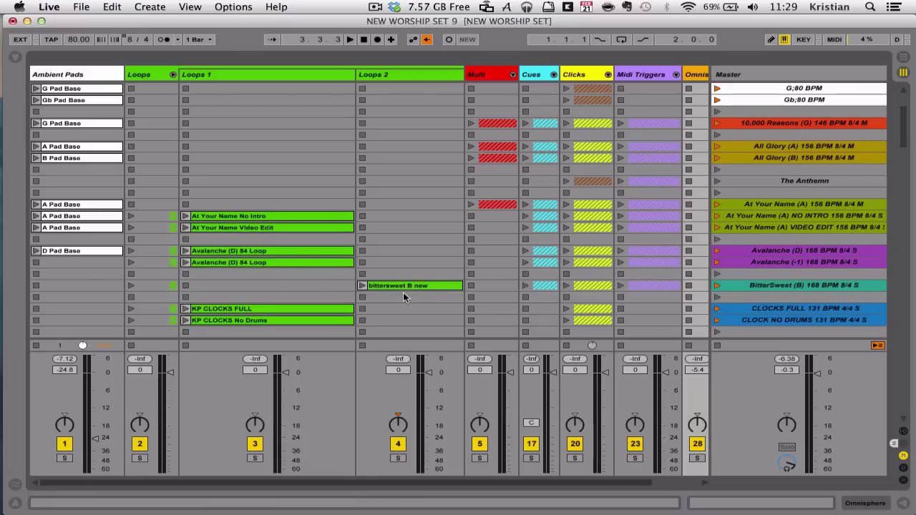
left_click(262, 285)
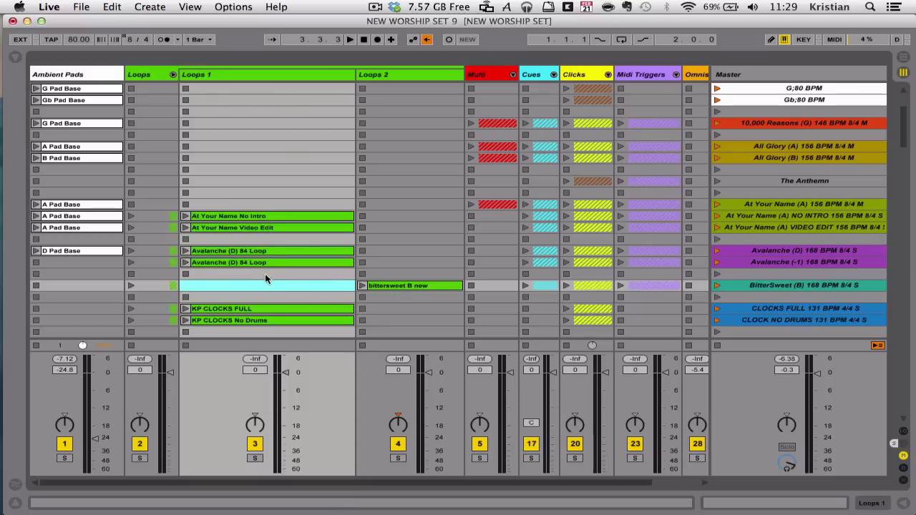
key("super+e")
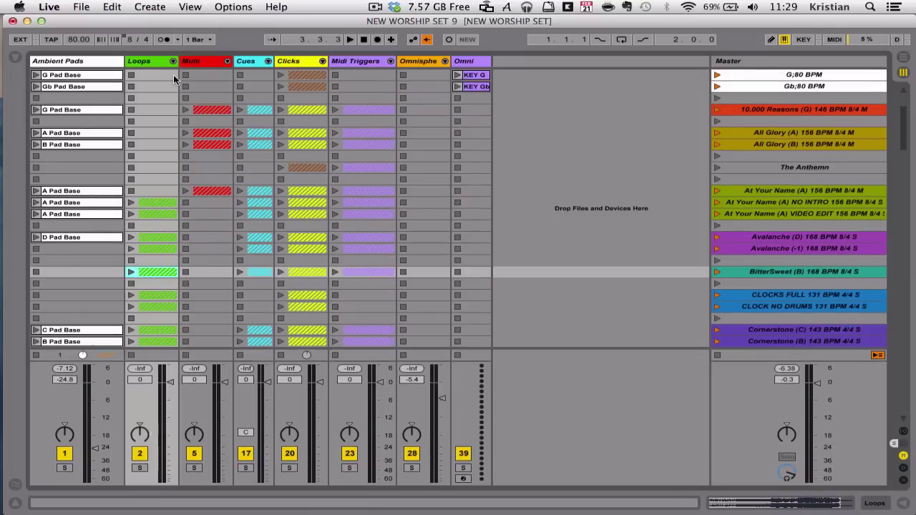
key("Delete")
left_click(226, 62)
scroll(323, 129, "down", 15)
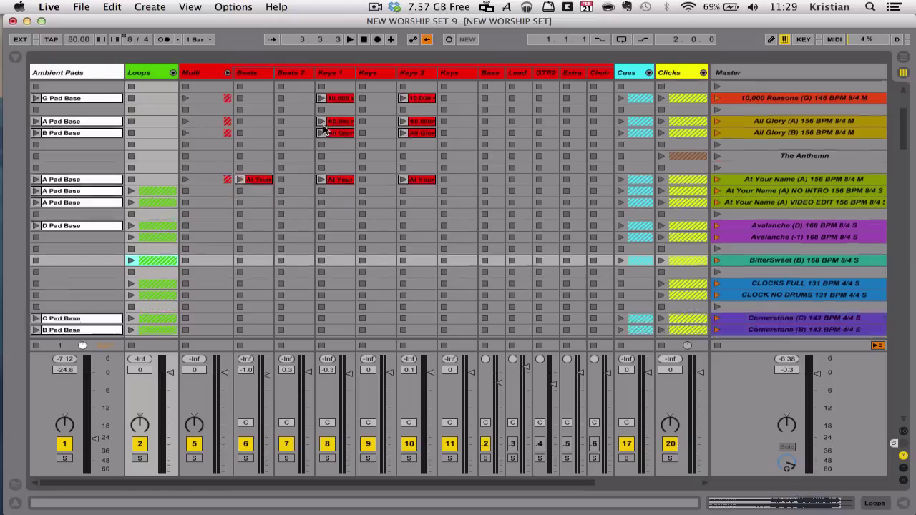
scroll(323, 129, "down", 15)
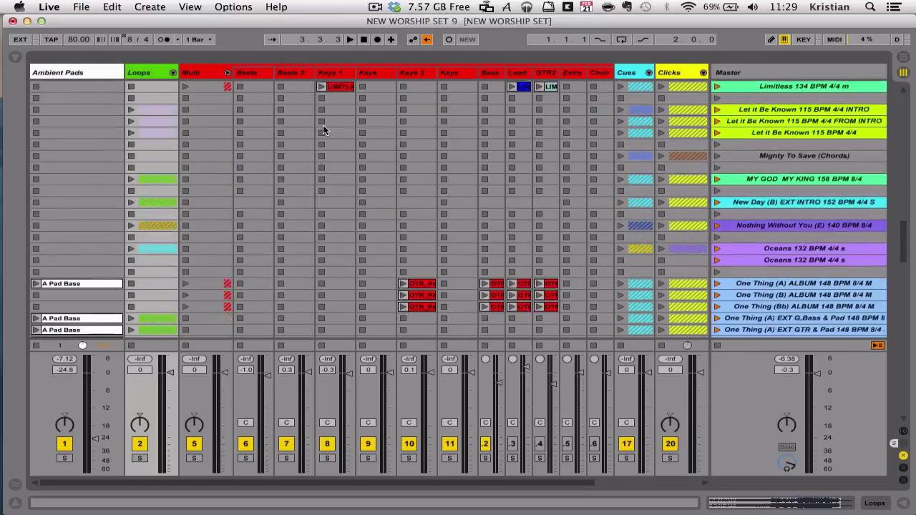
scroll(323, 129, "down", 6)
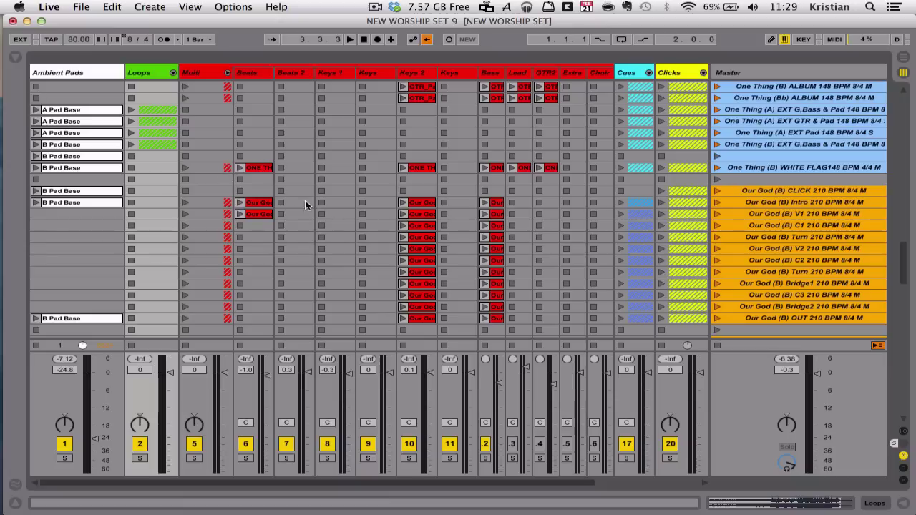
scroll(342, 219, "down", 15)
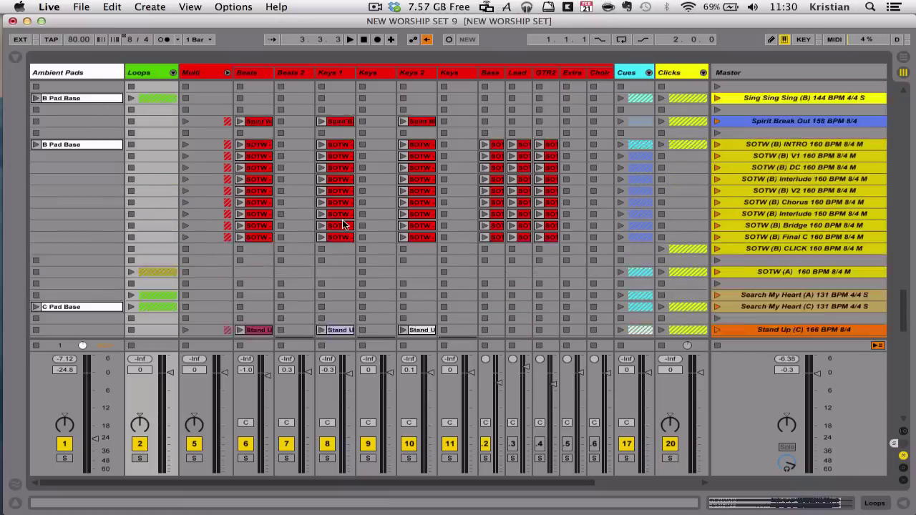
scroll(342, 225, "up", 3)
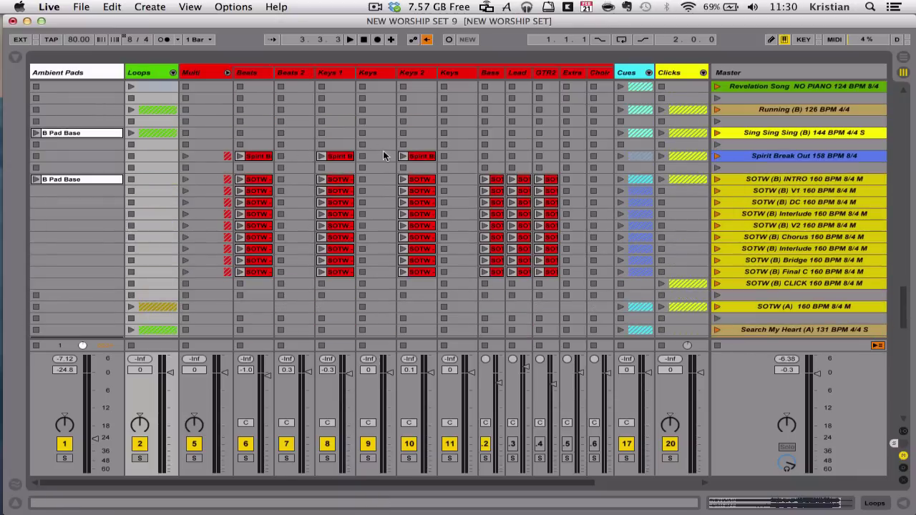
scroll(358, 262, "down", 5)
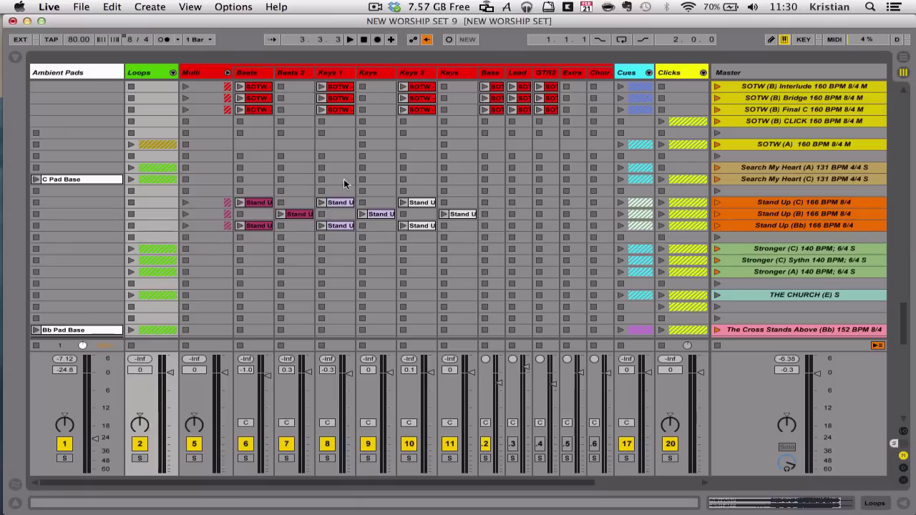
left_click(255, 214)
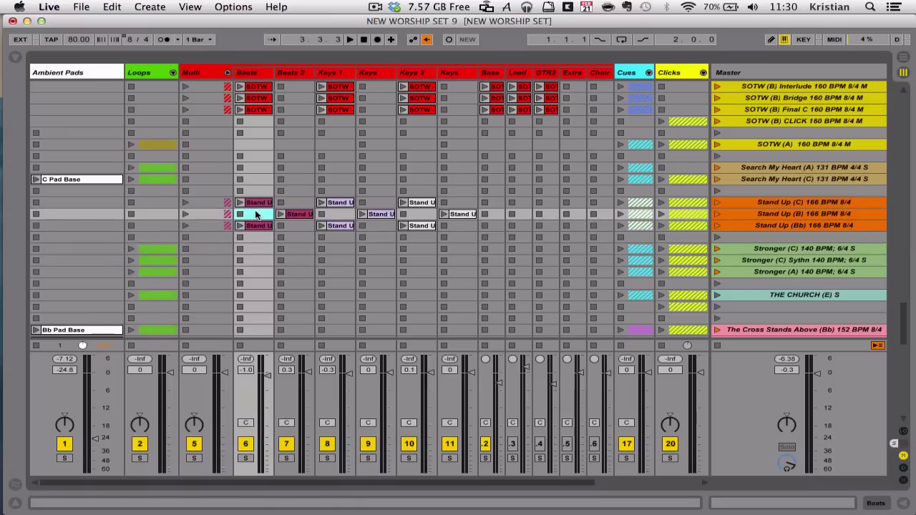
left_click(344, 220)
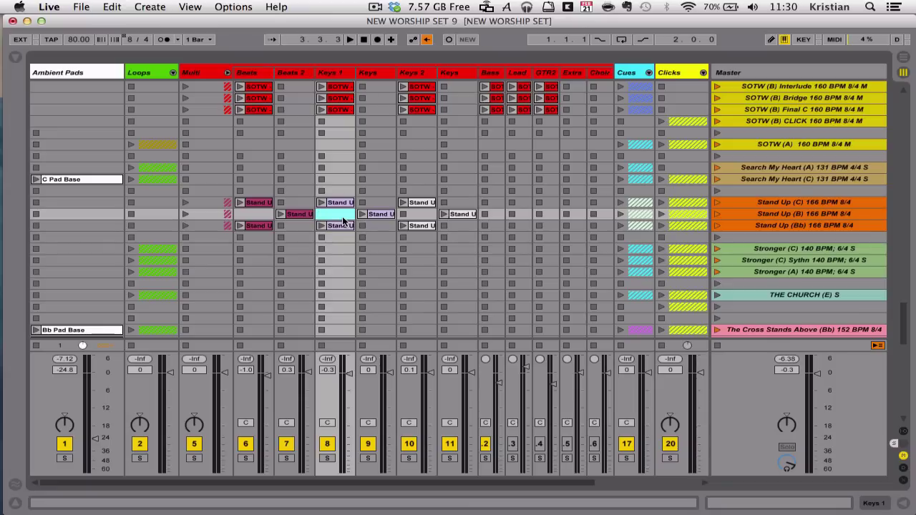
left_click(419, 218)
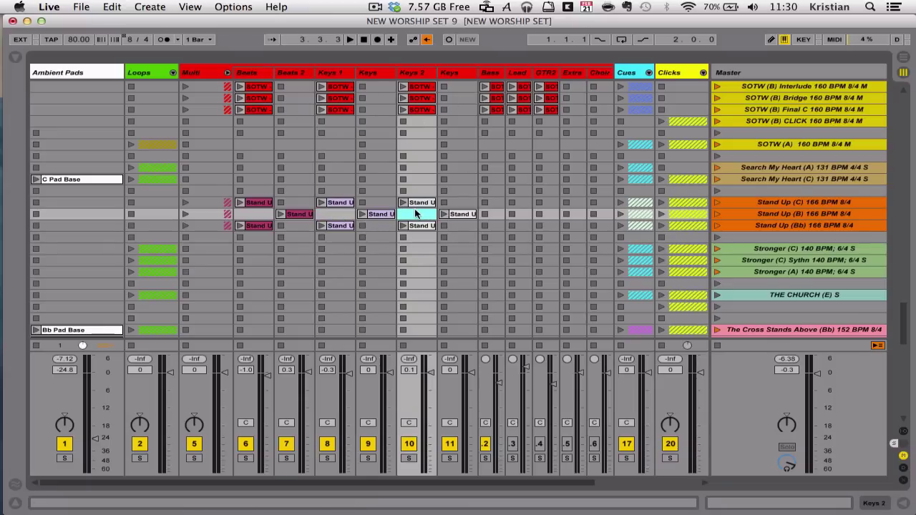
left_click(340, 215)
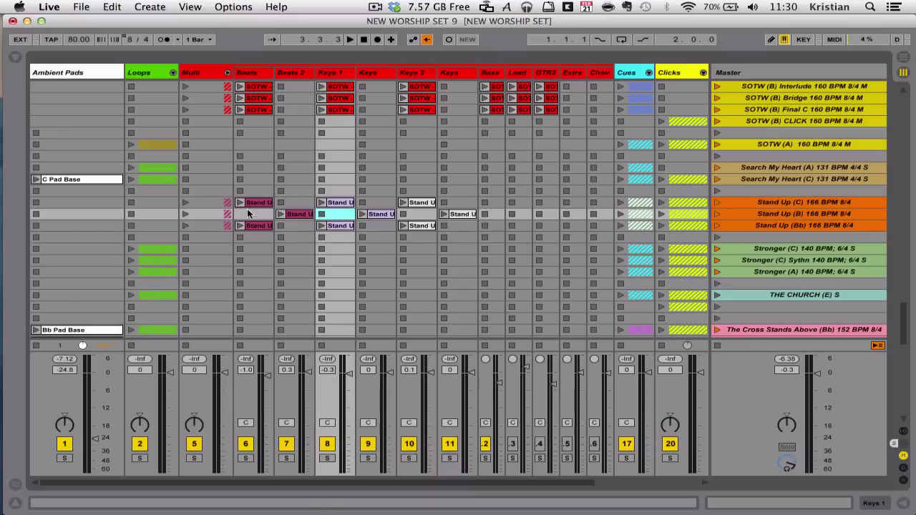
left_click(249, 214)
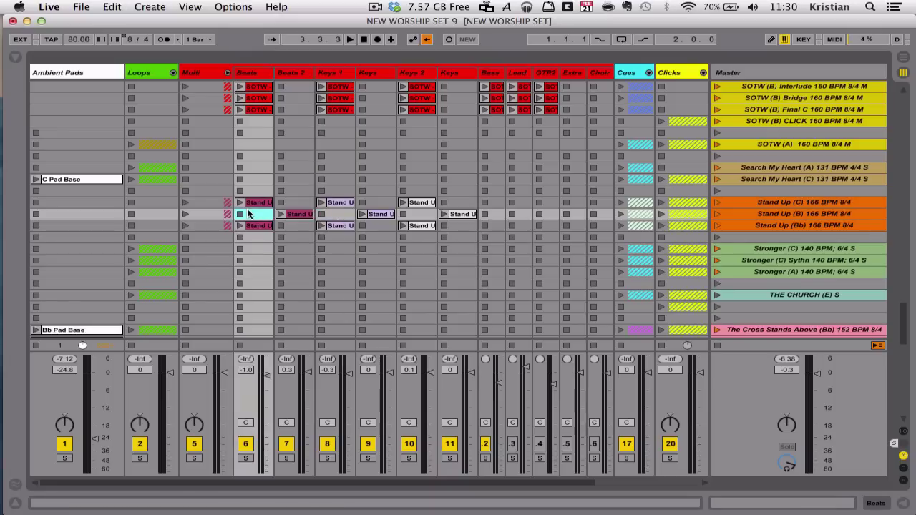
scroll(248, 214, "up", 3)
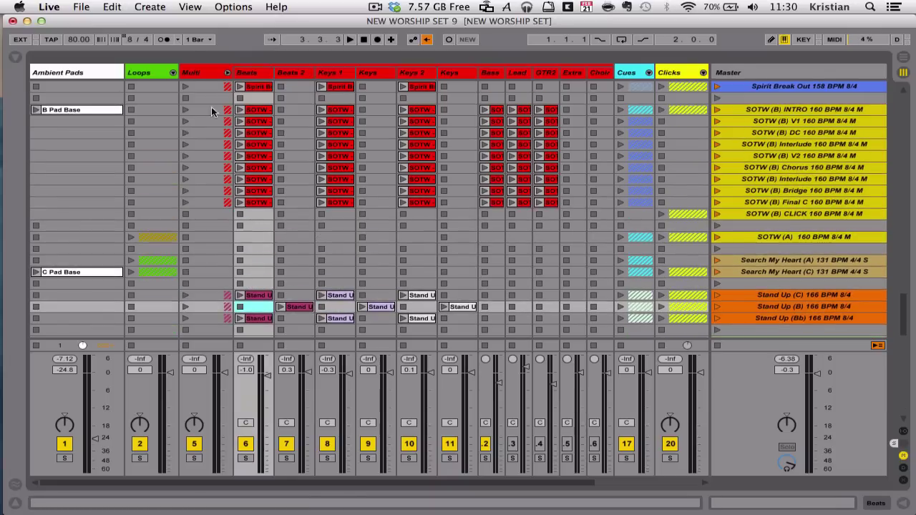
Step: Fold the Multi group and unfold the Cues group
left_click(228, 72)
scroll(228, 72, "up", 5)
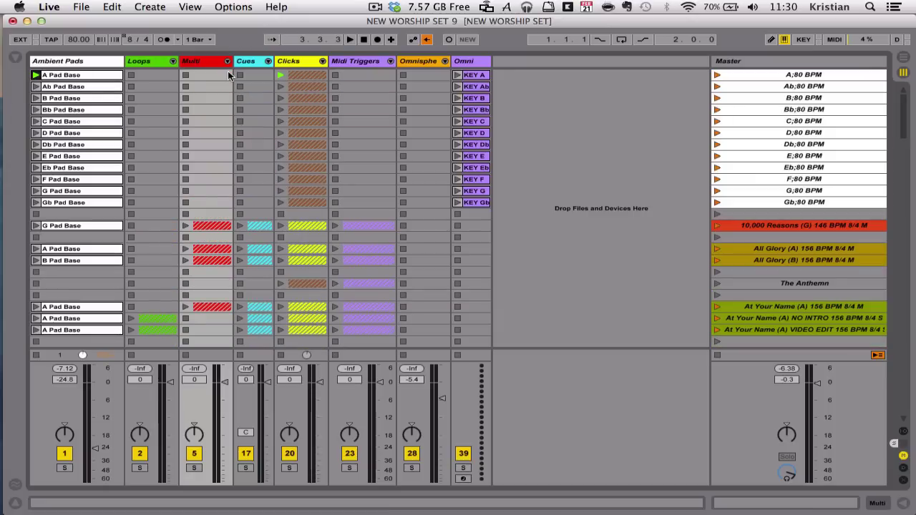
left_click(267, 62)
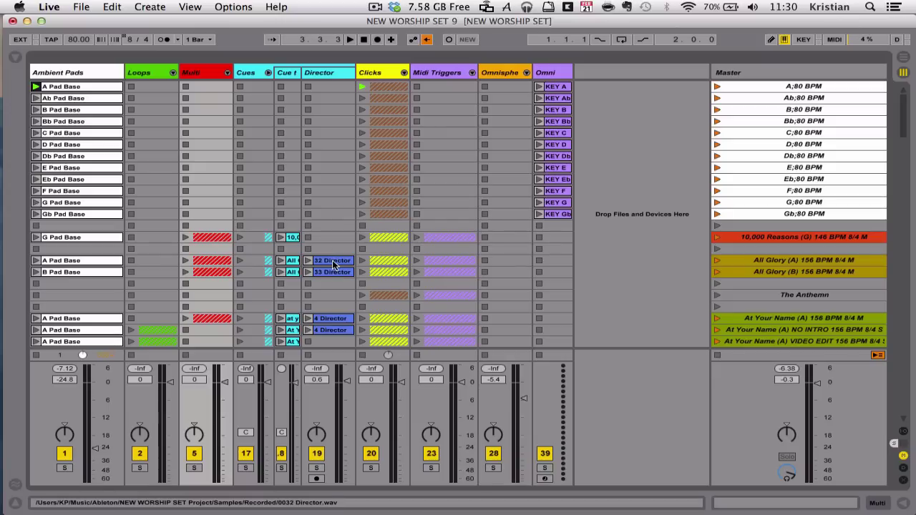
Step: Launch the All Glory (A) scene at 156 BPM and scroll down the scene list
left_click(717, 260)
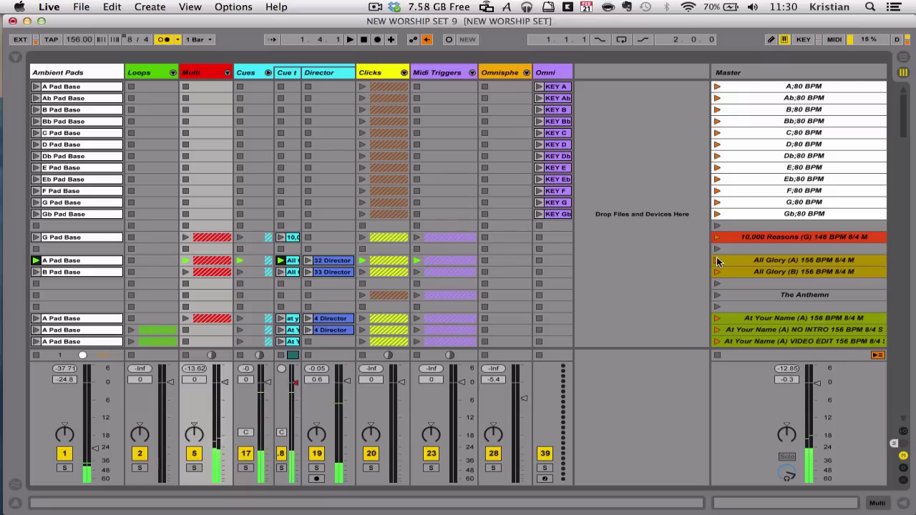
left_click(292, 261)
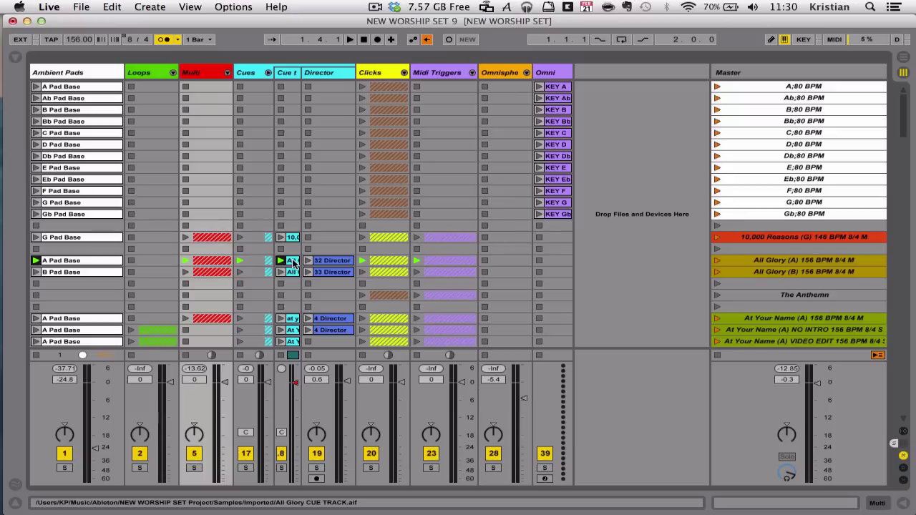
scroll(292, 261, "down", 1)
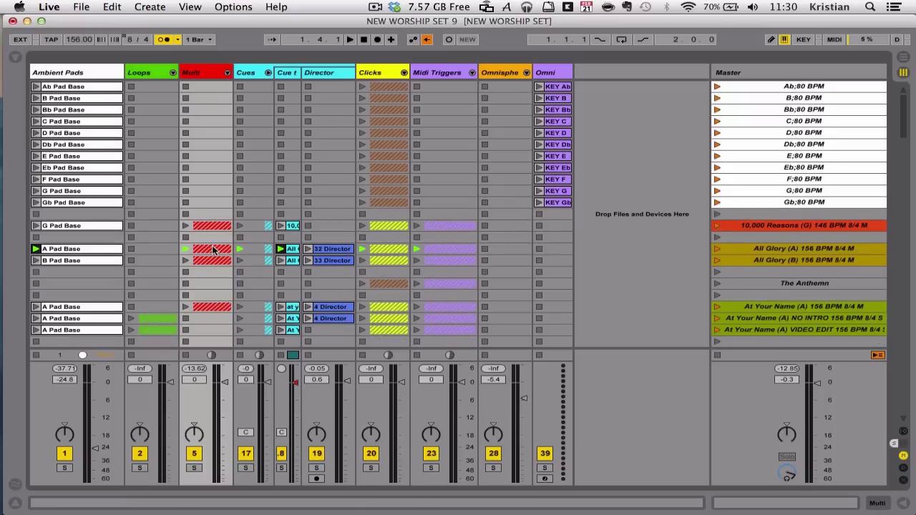
scroll(212, 250, "down", 20)
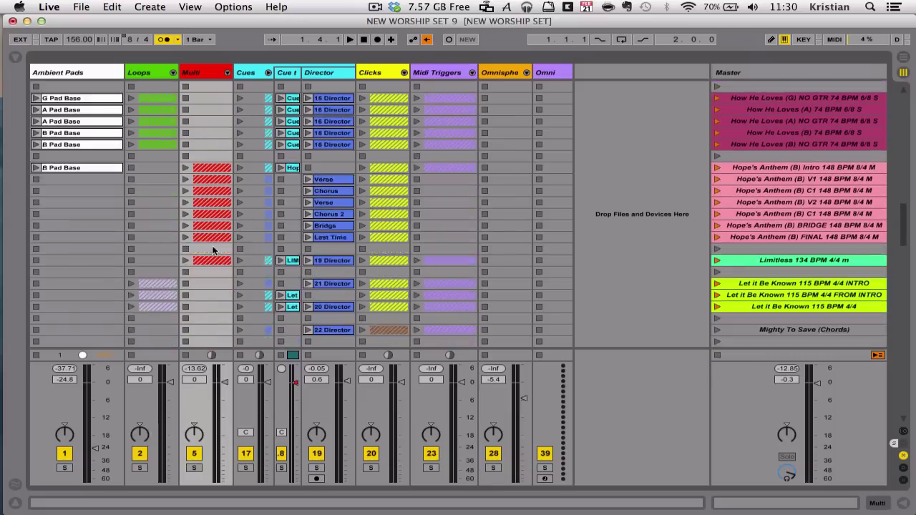
scroll(212, 249, "down", 20)
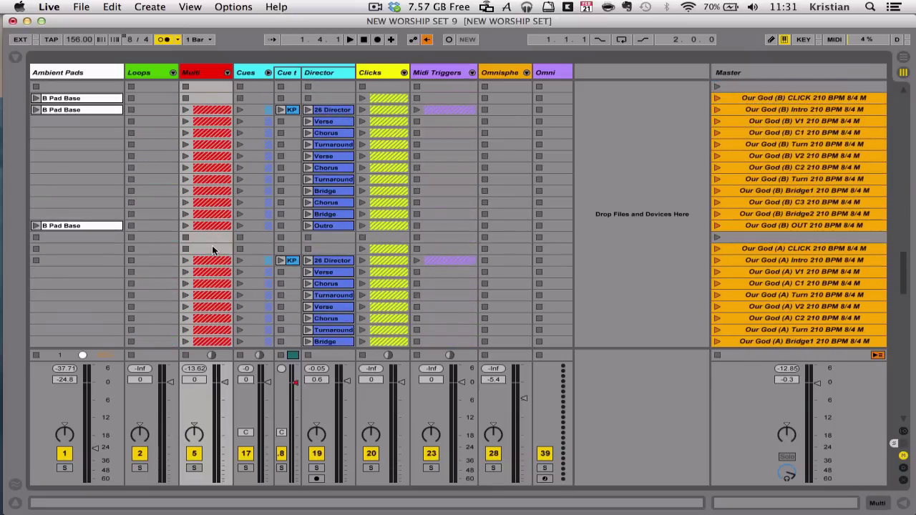
scroll(213, 249, "down", 20)
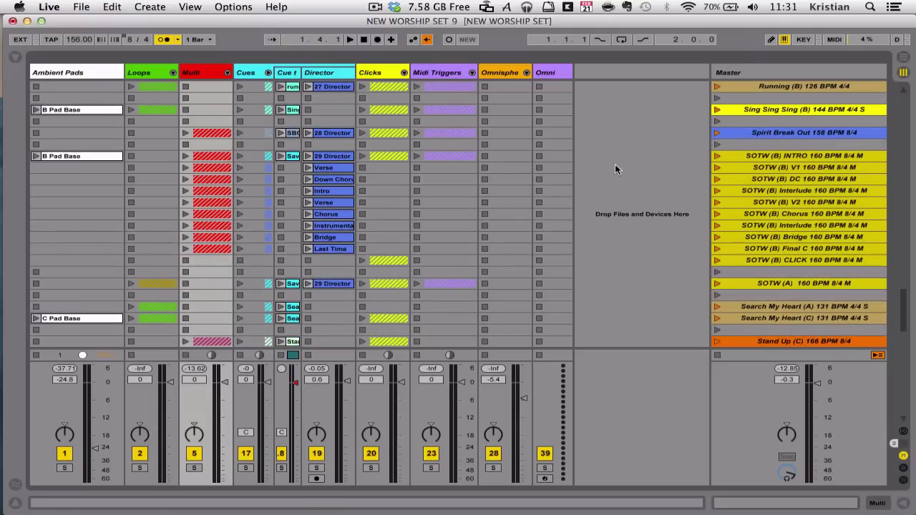
Step: Play SOTW (B) INTRO at 160 BPM, inspect the Multi intro clips including Beats V1, then refold Multi
left_click(718, 157)
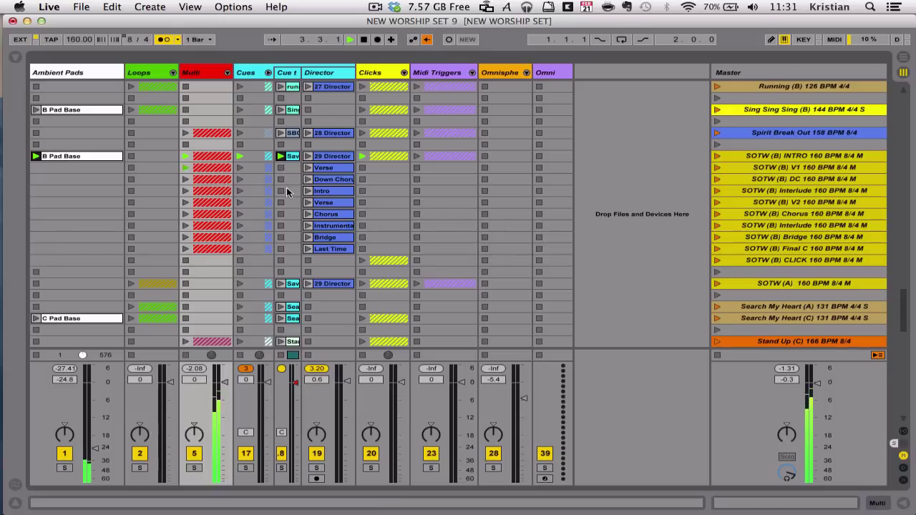
left_click(227, 73)
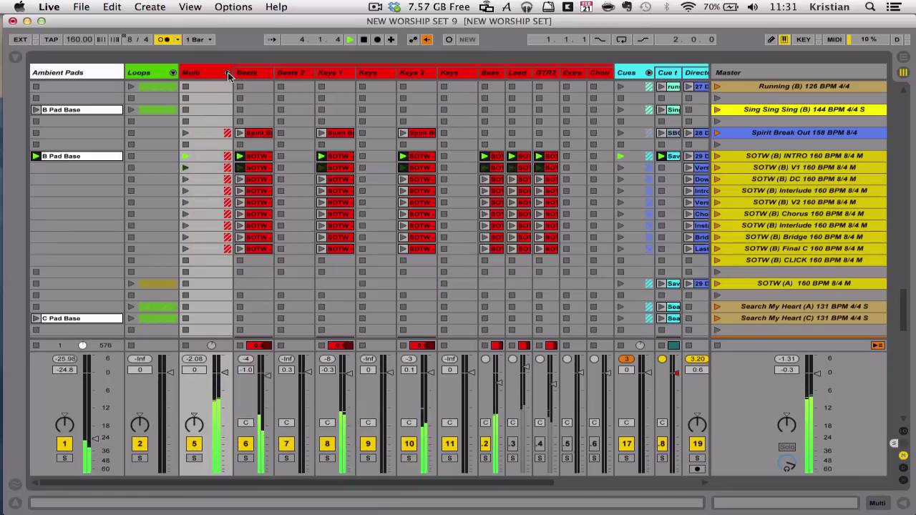
double_click(260, 159)
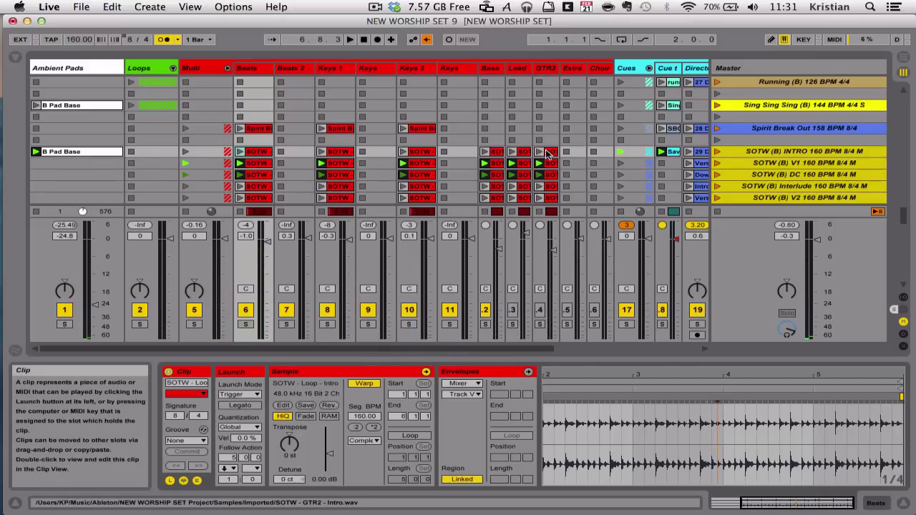
left_click(546, 153, "shift")
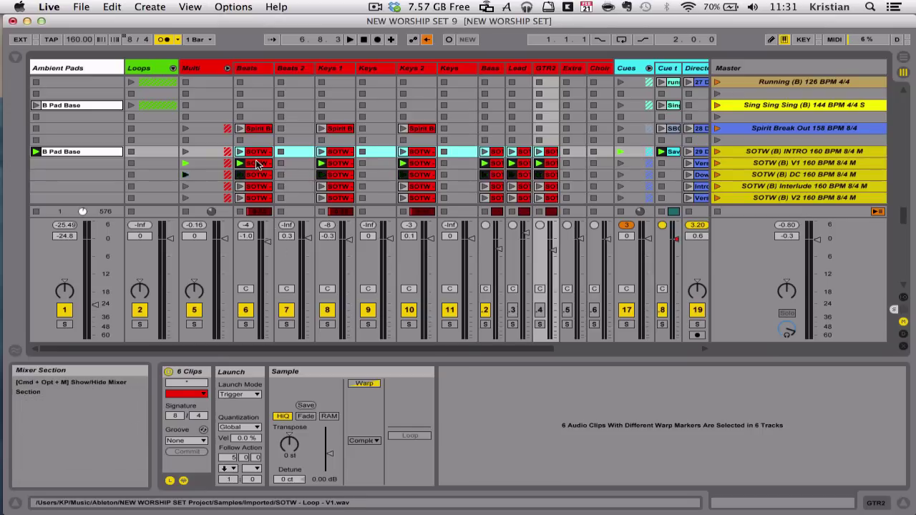
left_click(258, 164)
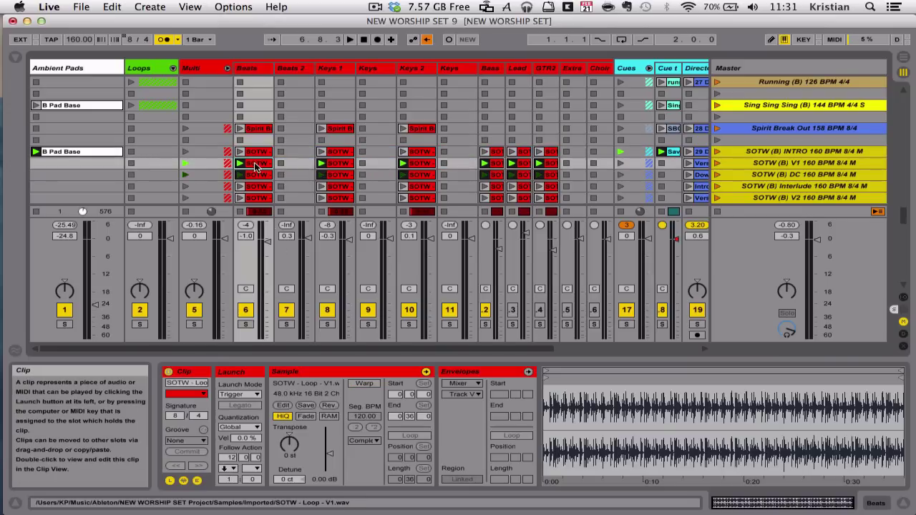
left_click(227, 69)
Step: Unfold Multi, select the Director track's Verse clip, and fold the group again
left_click(227, 75)
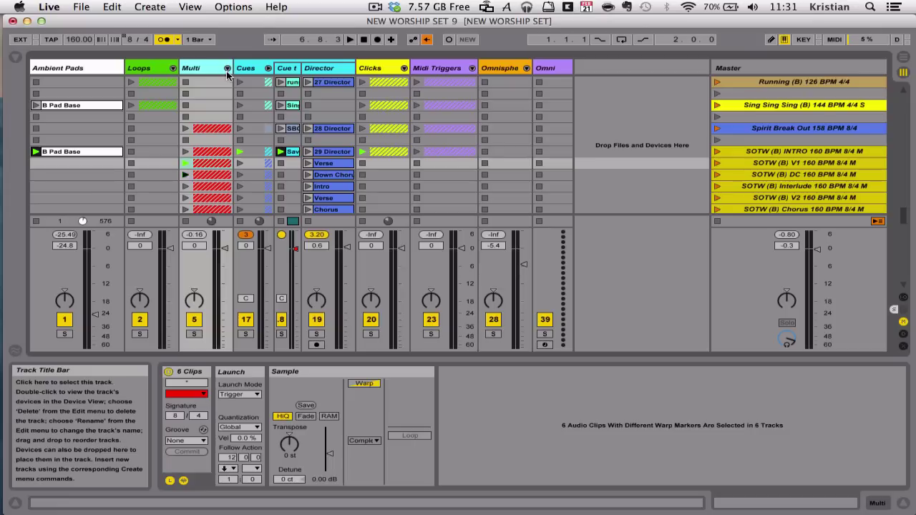
left_click(227, 69)
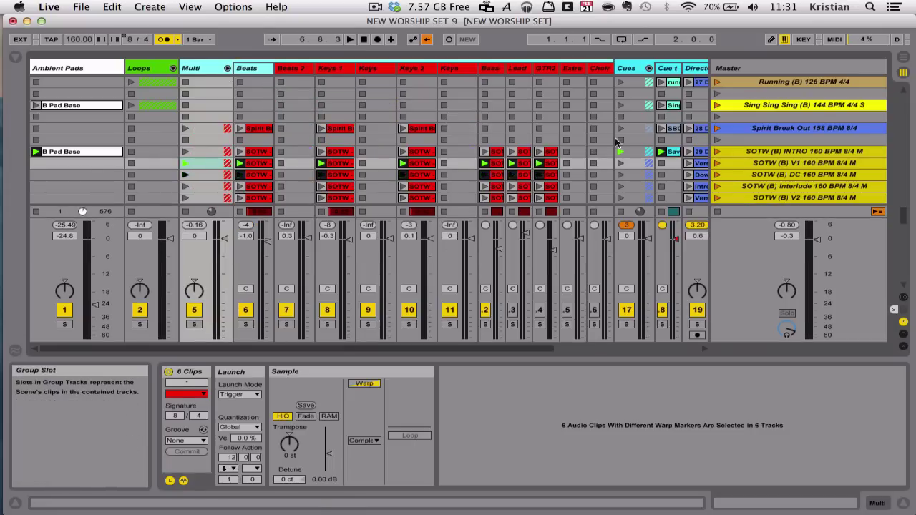
scroll(615, 138, "right", 5)
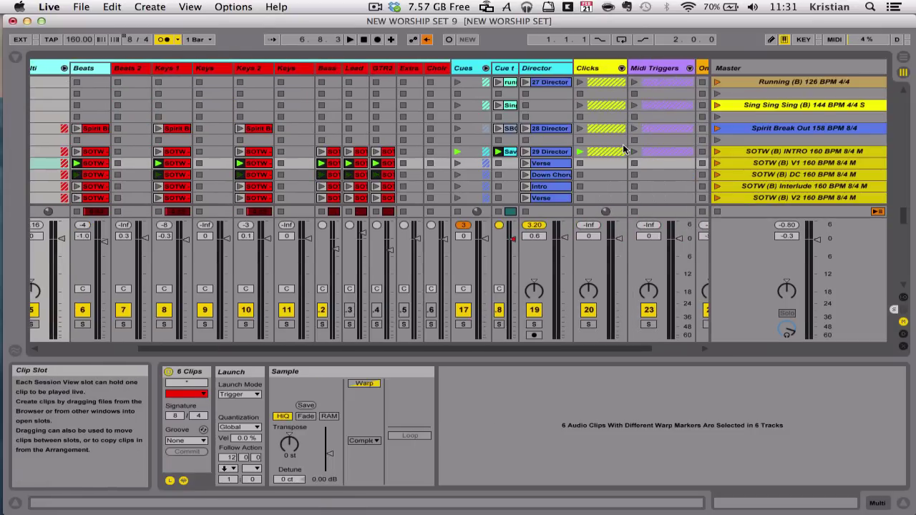
left_click(547, 163)
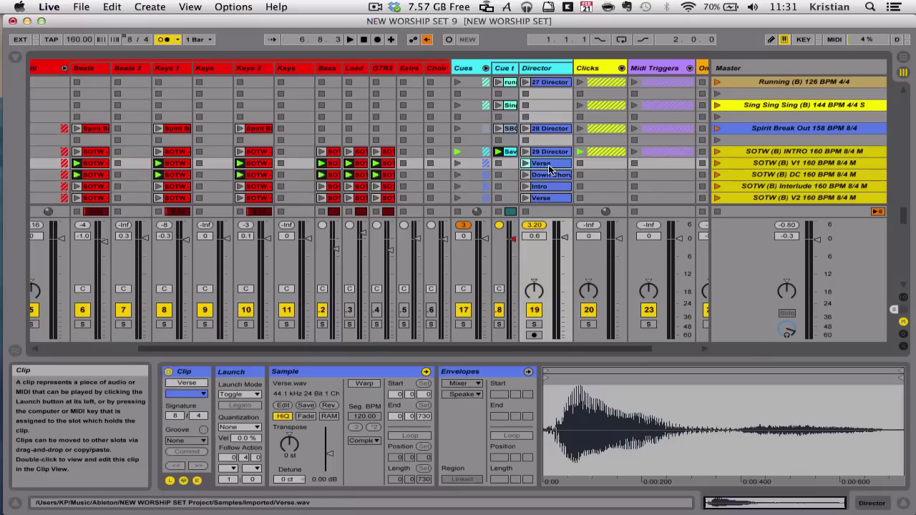
left_click(65, 70)
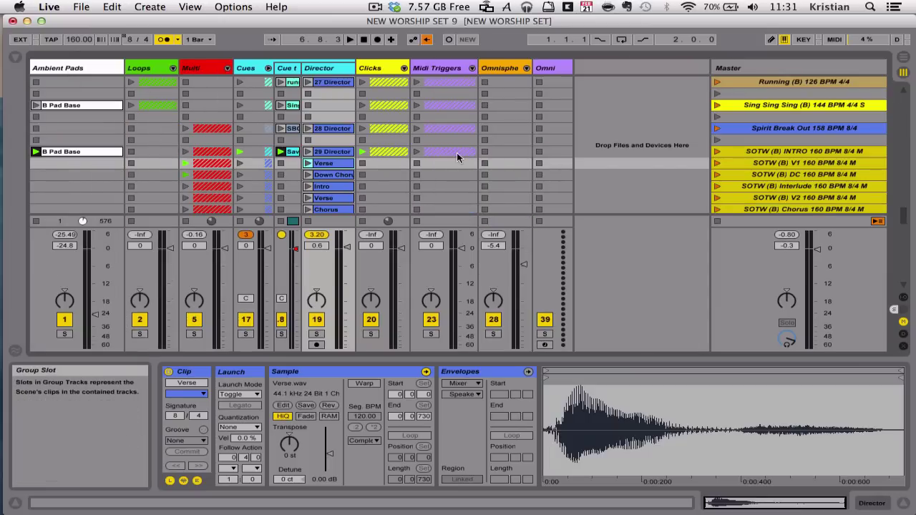
Step: Launch the SOTW (B) CLICK scene, then queue the Chorus and switch to the Bridge
scroll(456, 154, "down", 2)
scroll(457, 157, "down", 2)
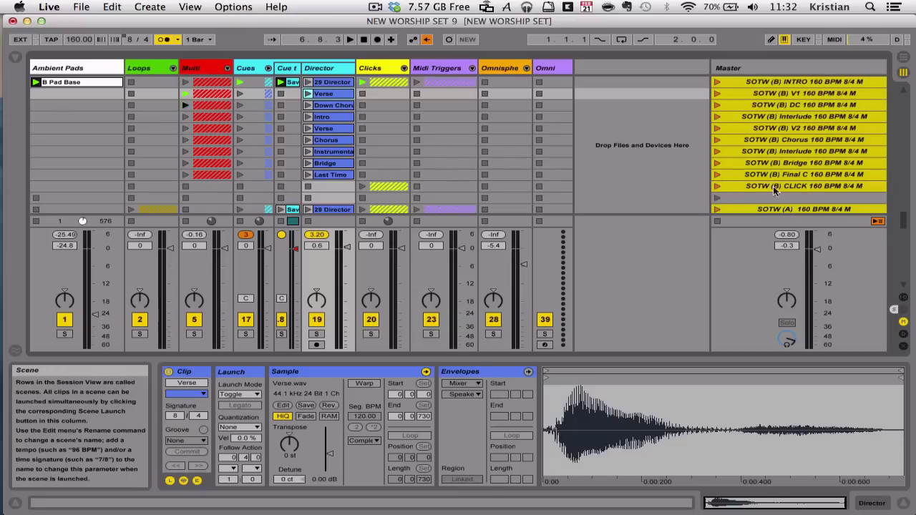
left_click(717, 186)
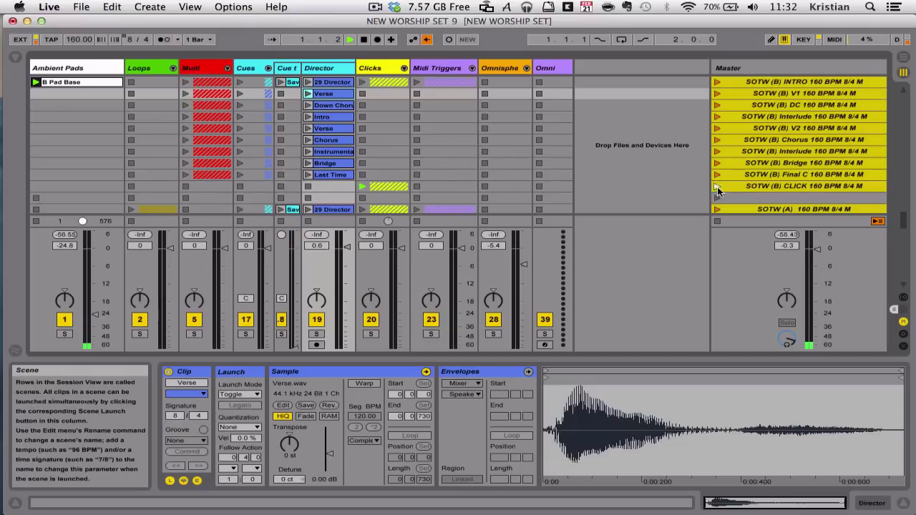
left_click(717, 139)
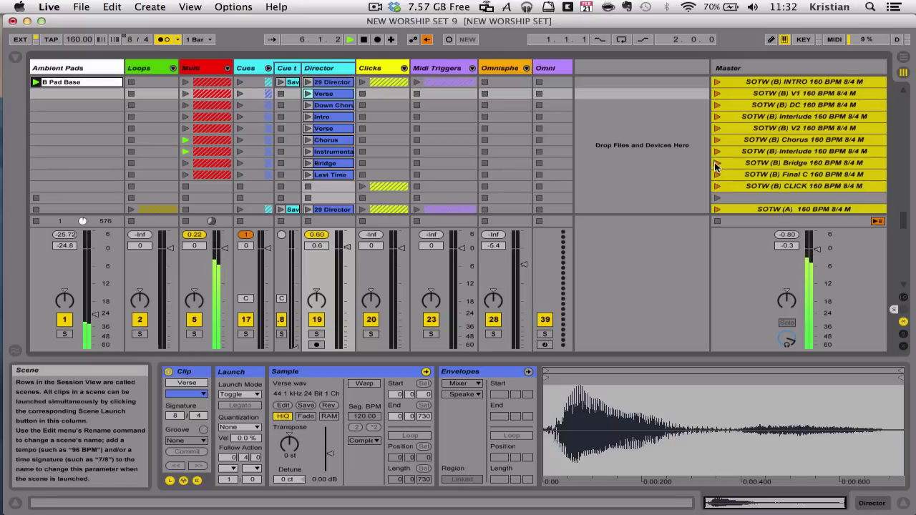
left_click(716, 163)
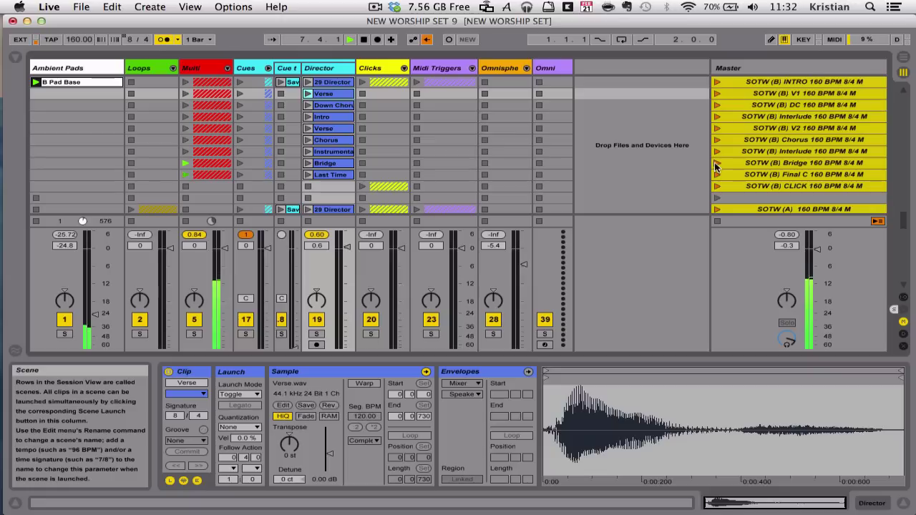
Step: Stop playback, deactivate track 12 in the Multi group, and fold the Multi and Cues groups
key("space")
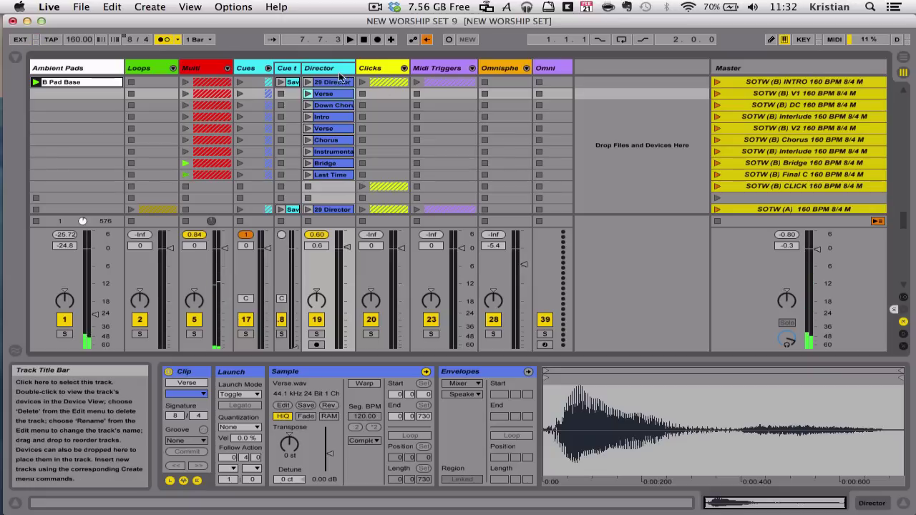
left_click(228, 68)
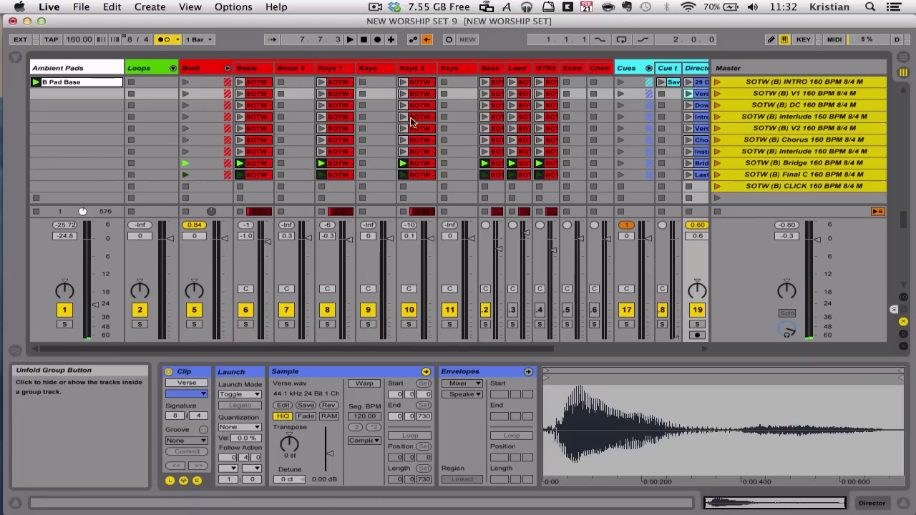
left_click(486, 310)
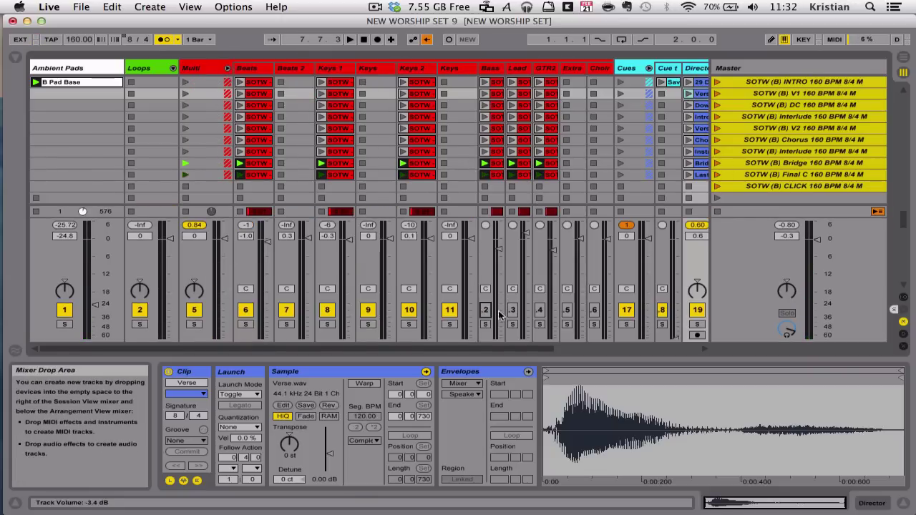
left_click(228, 69)
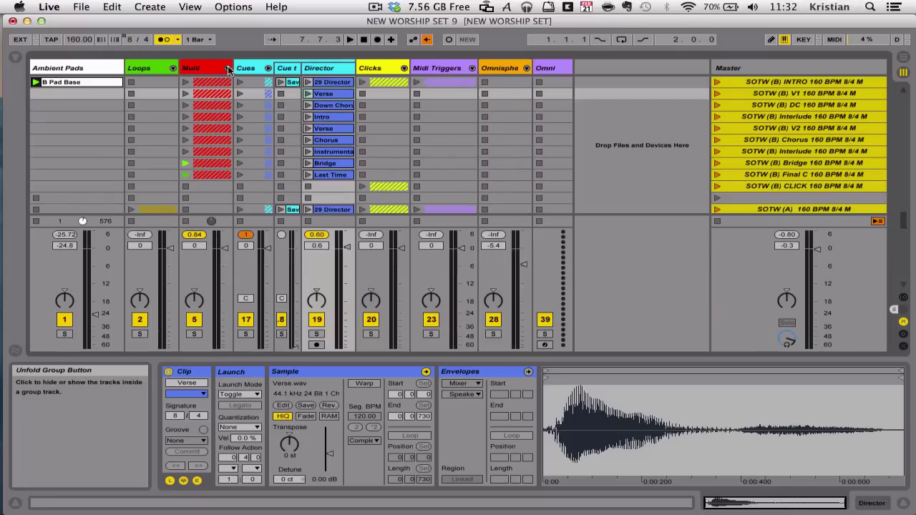
left_click(268, 68)
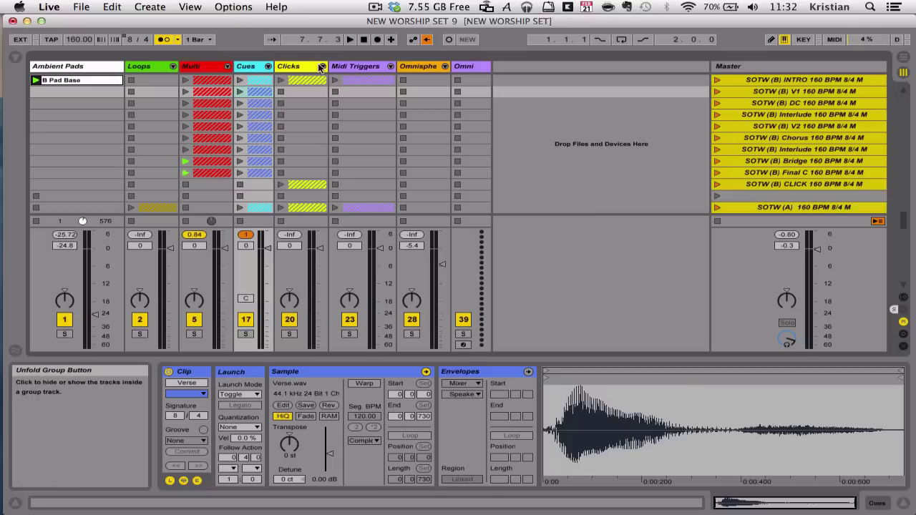
Step: Unfold the Clicks group and show the oceans click-1.wav clip from the Alt Click track
left_click(321, 67)
scroll(339, 97, "up", 10)
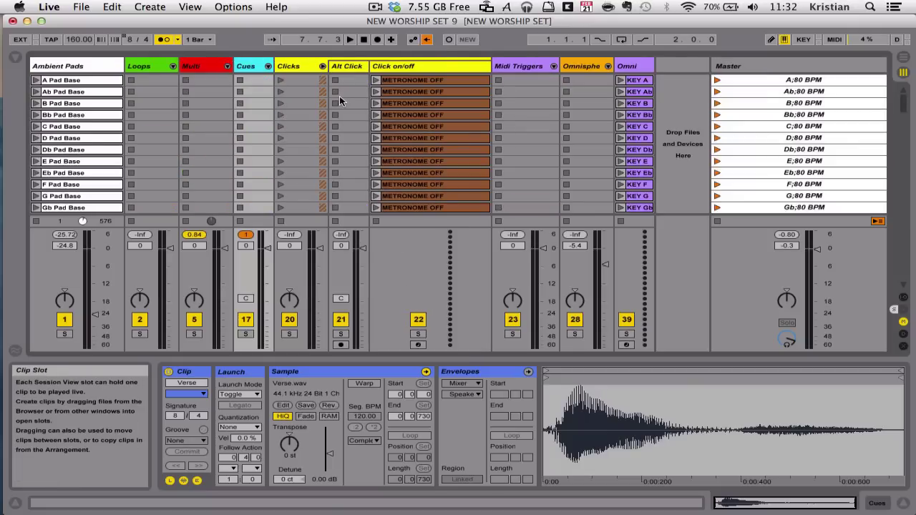
scroll(339, 100, "down", 10)
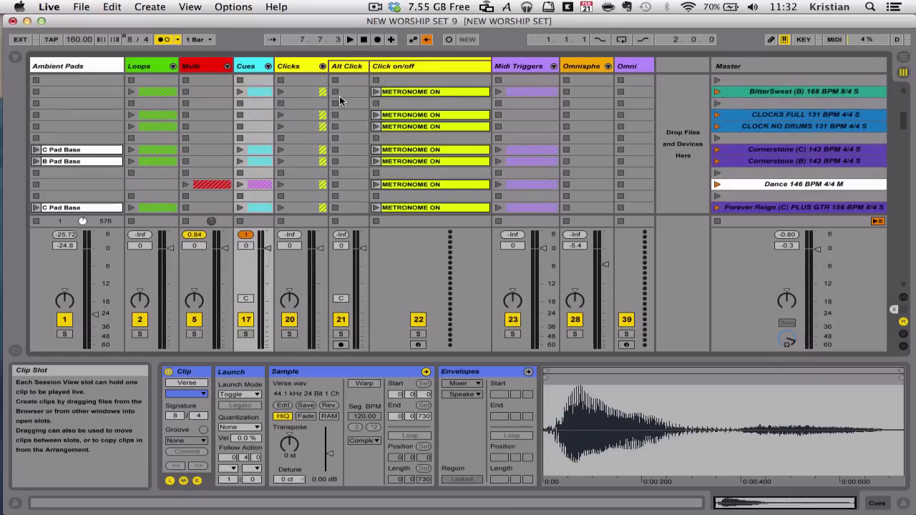
scroll(340, 100, "down", 20)
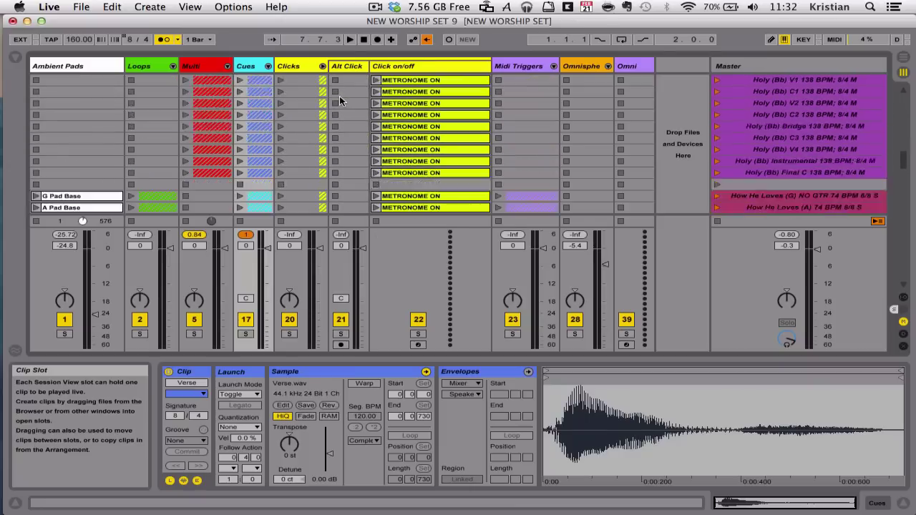
scroll(339, 96, "down", 15)
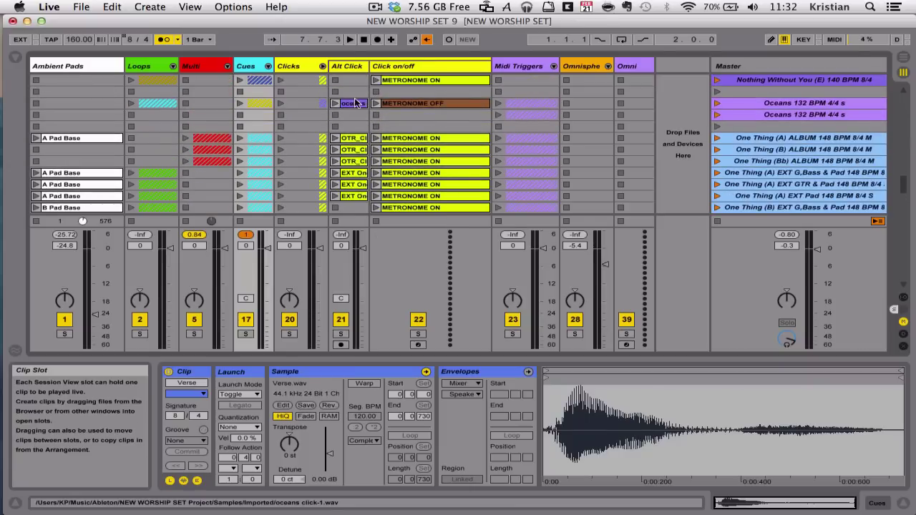
left_click(354, 103)
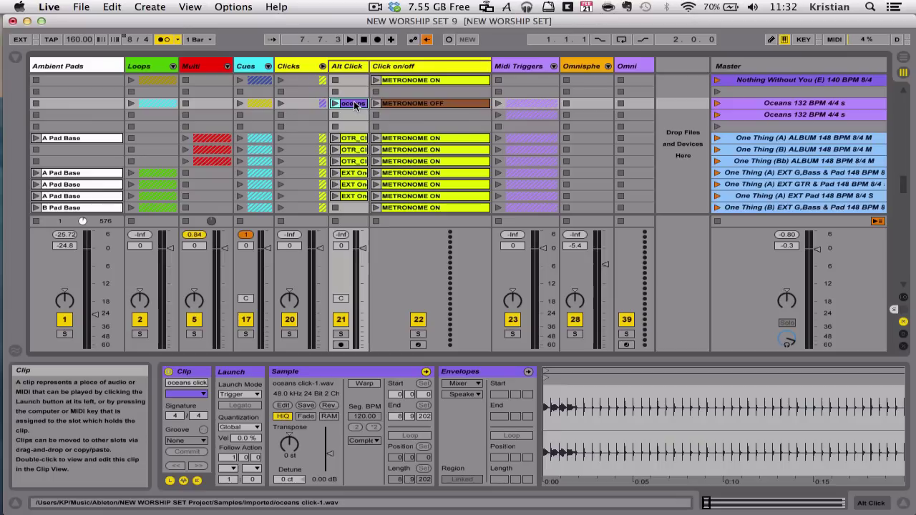
scroll(413, 126, "down", 10)
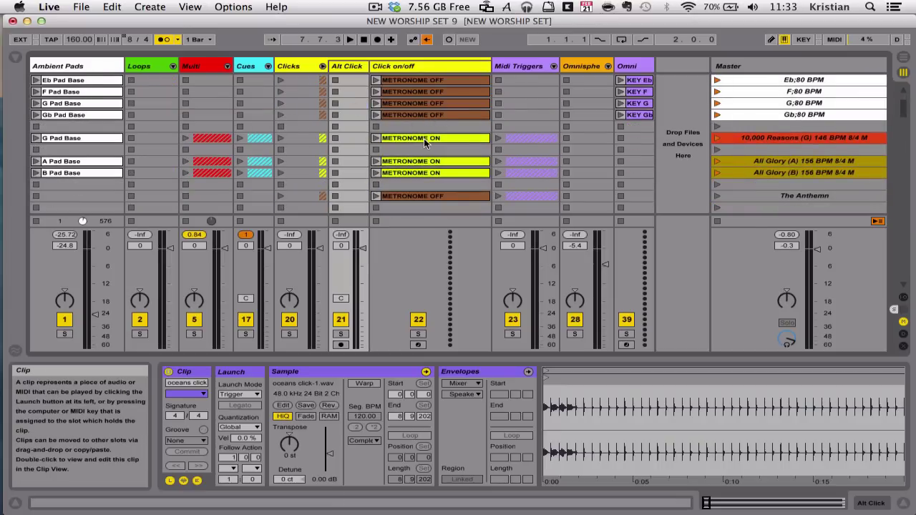
Step: Launch At Your Name (A), then the A;80 BPM scene, and view the METRONOME ON clip's MIDI details
scroll(707, 171, "down", 2)
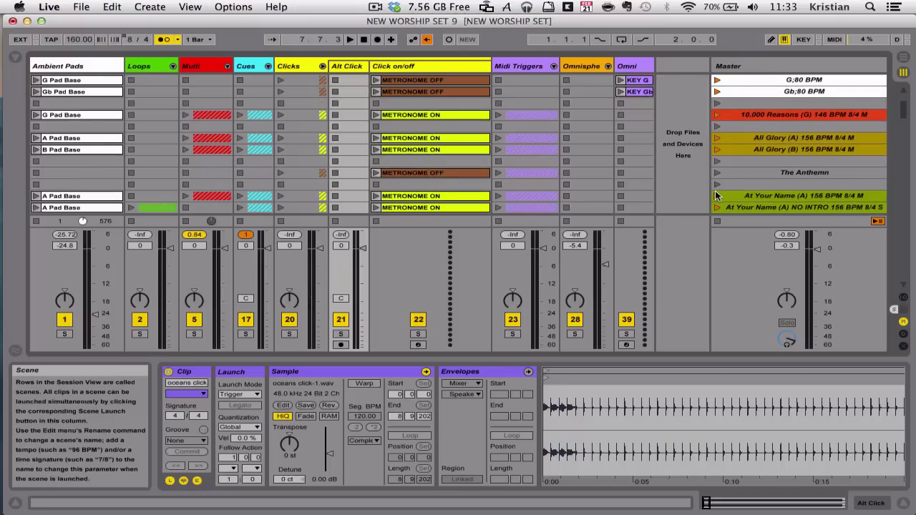
left_click(717, 195)
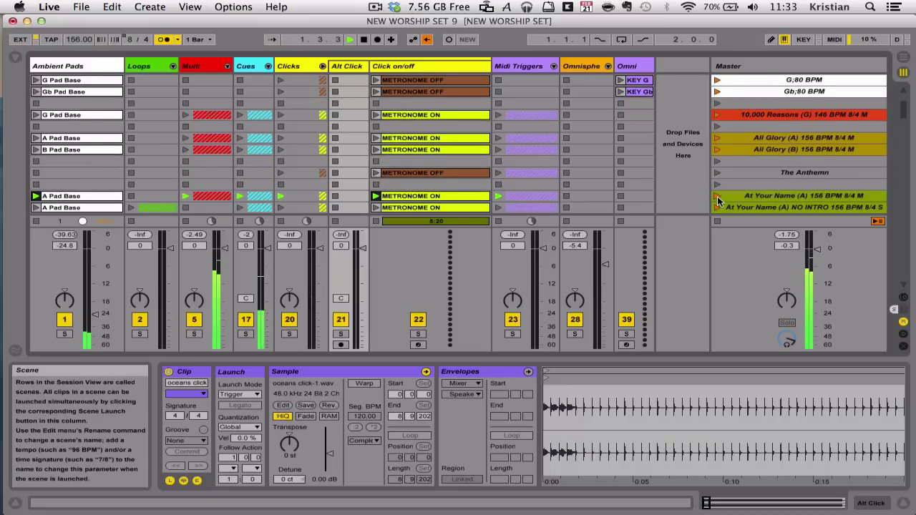
scroll(593, 106, "up", 5)
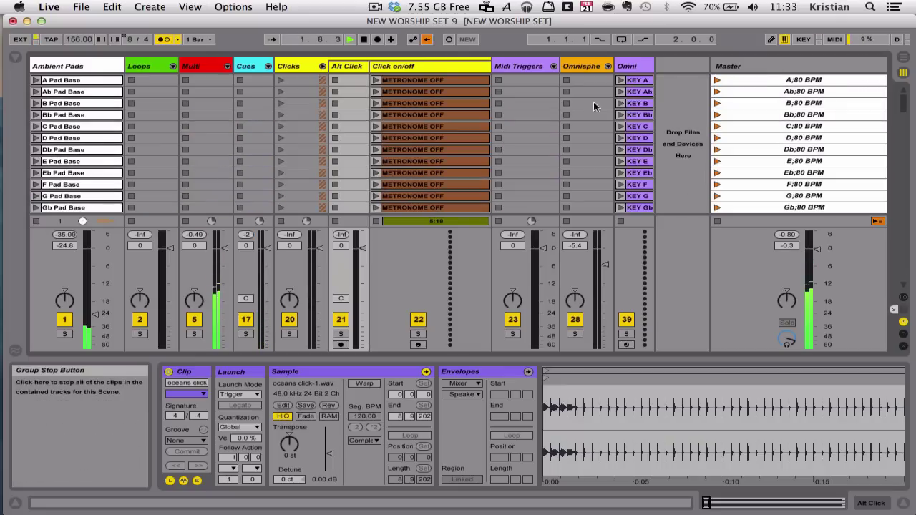
left_click(716, 81)
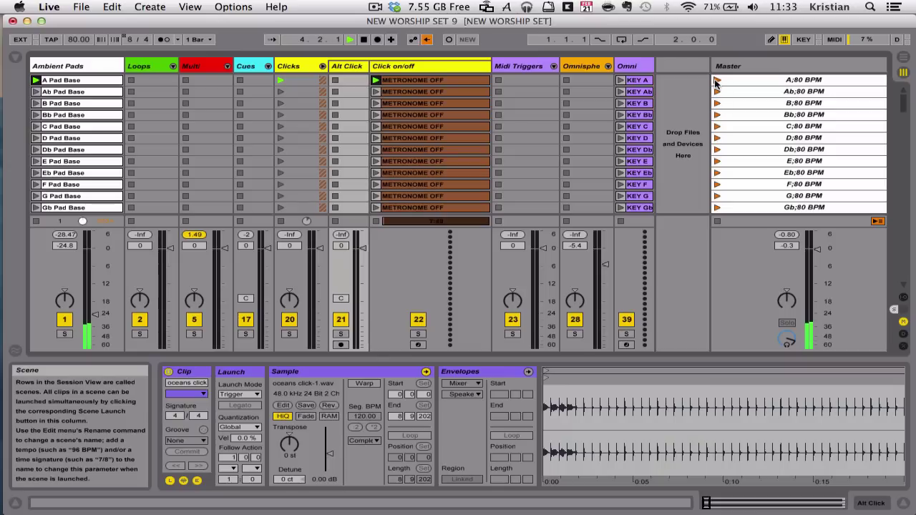
scroll(503, 136, "down", 5)
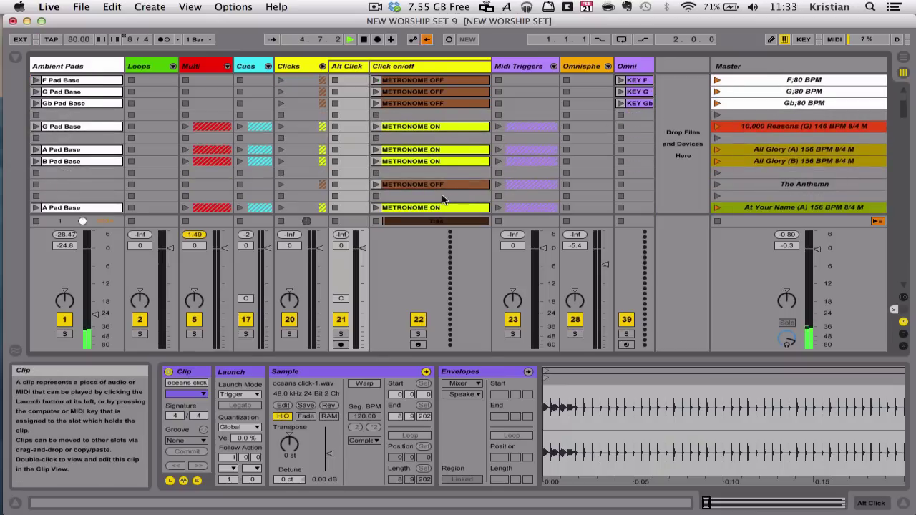
scroll(440, 189, "down", 2)
left_click(432, 163)
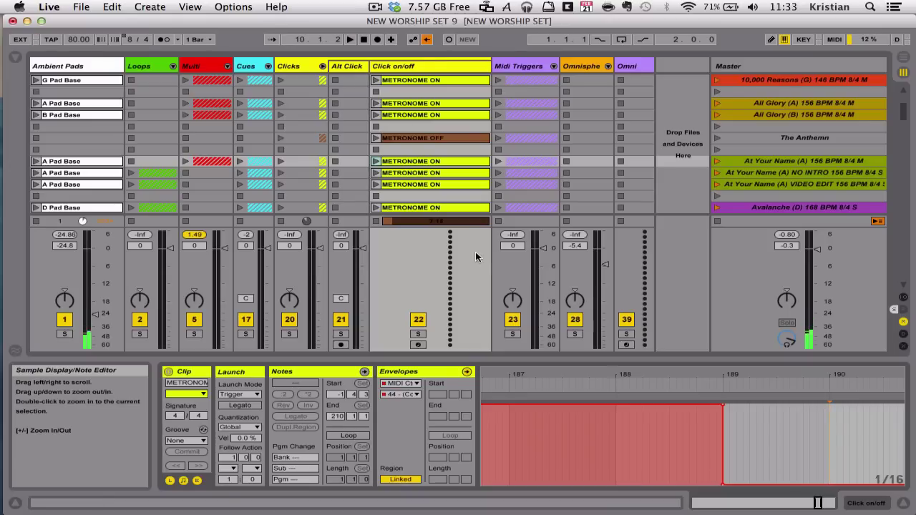
Step: Fold Clicks, unfold Midi Triggers, and open the Chord clip in the G Pad Base row
left_click(322, 67)
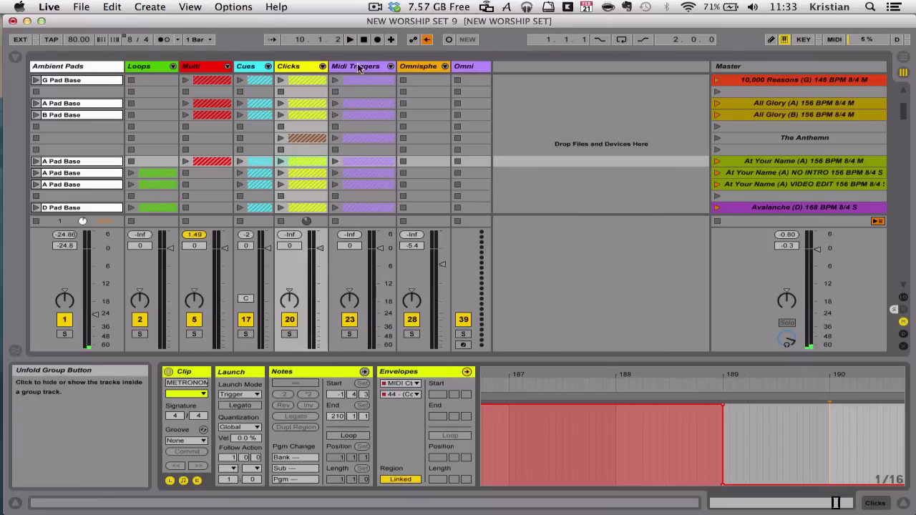
left_click(391, 67)
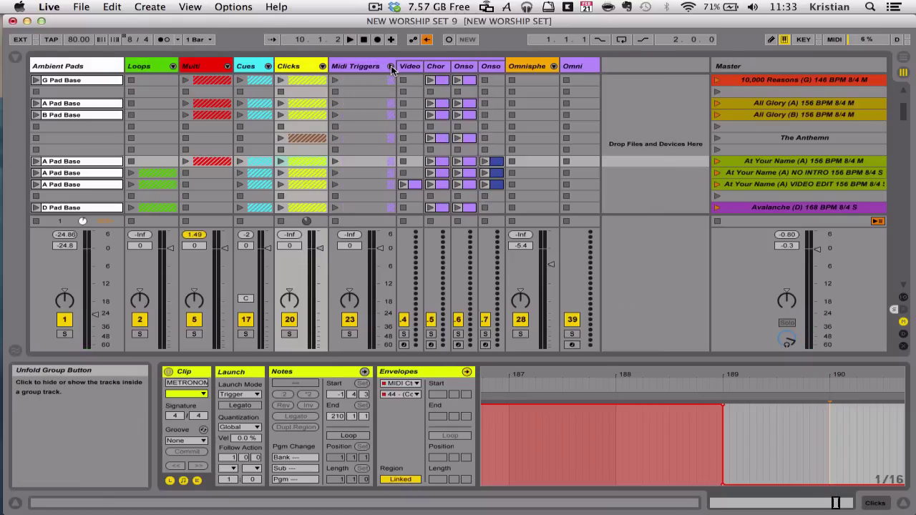
scroll(477, 81, "up", 5)
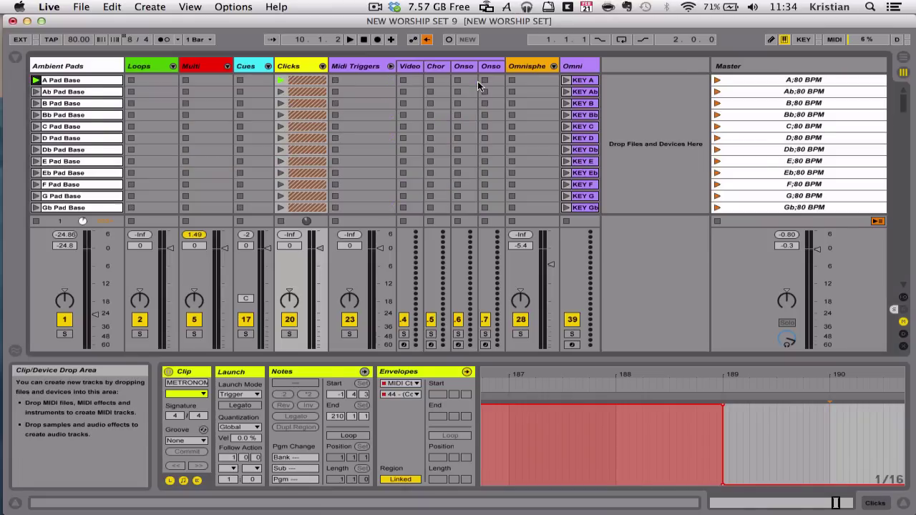
scroll(477, 81, "down", 3)
scroll(478, 81, "down", 1)
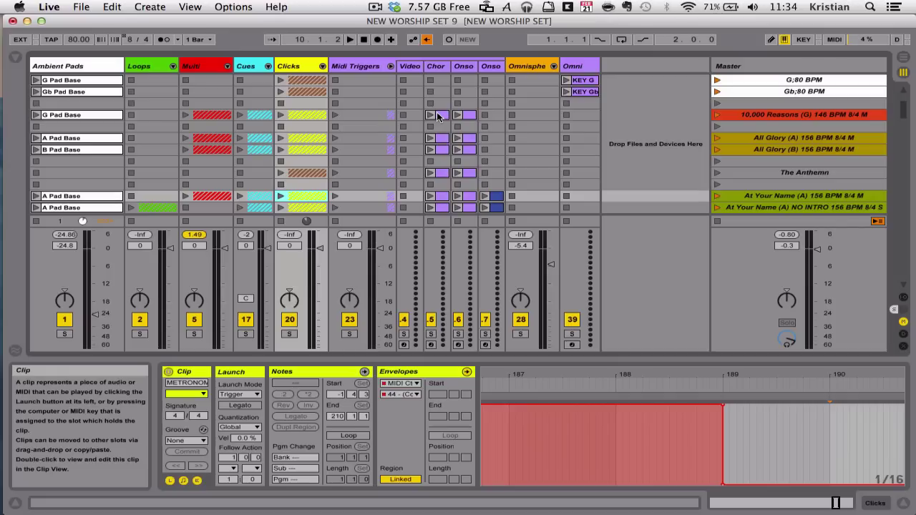
left_click(439, 117)
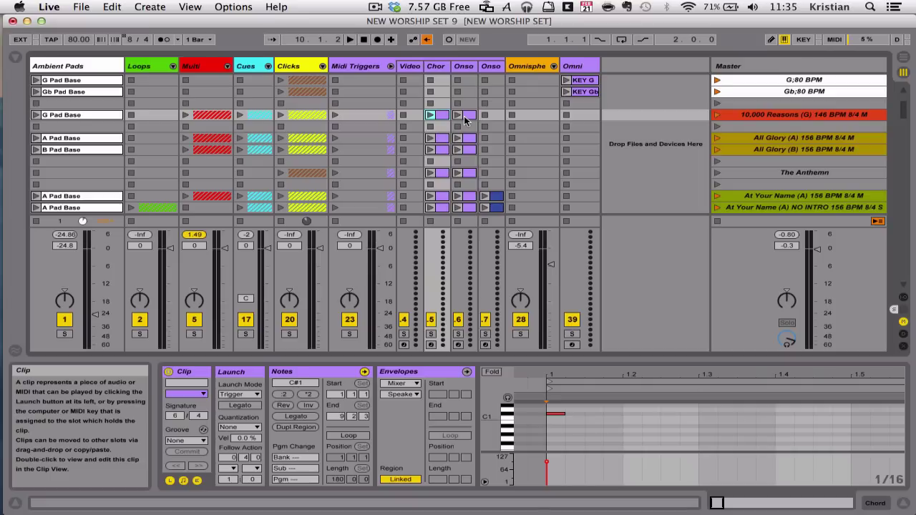
Step: Check the Onsong clips for G Pad, A Pad, B Pad, The Anthemn and At Your Name, then fold Midi Triggers
left_click(464, 118)
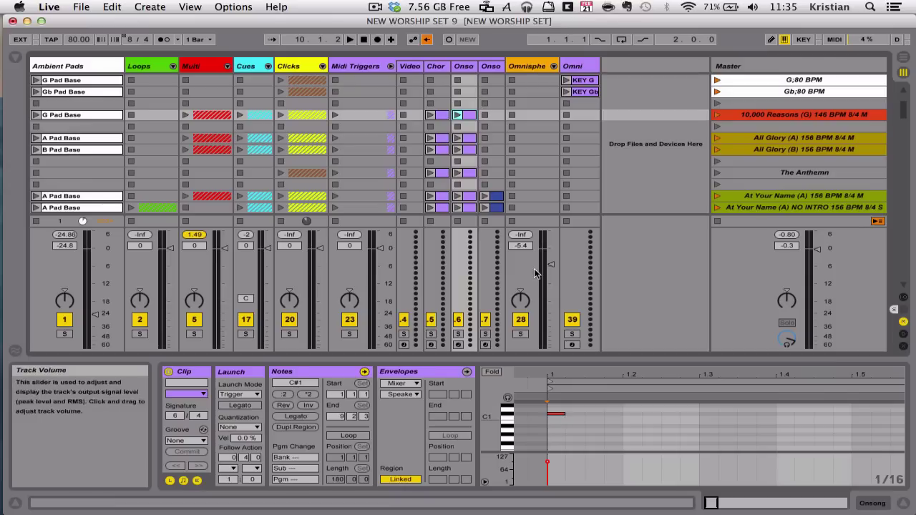
left_click(465, 139)
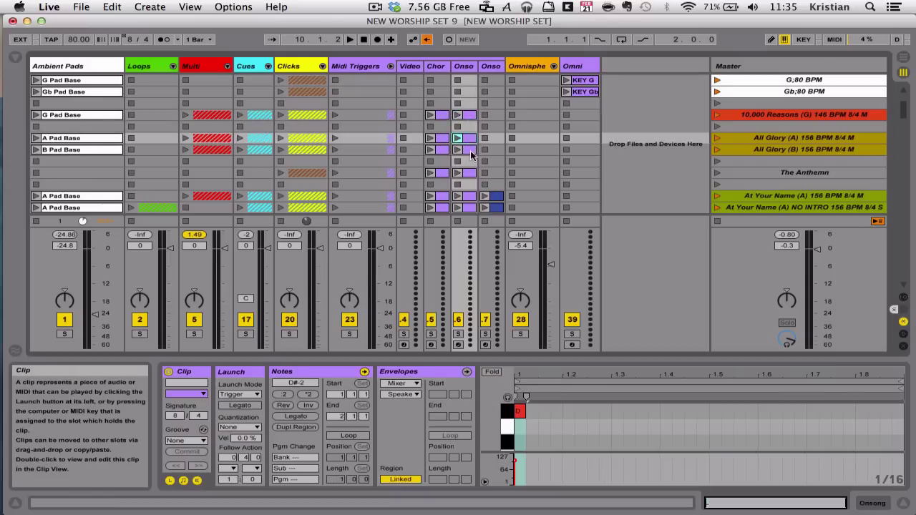
left_click(470, 151)
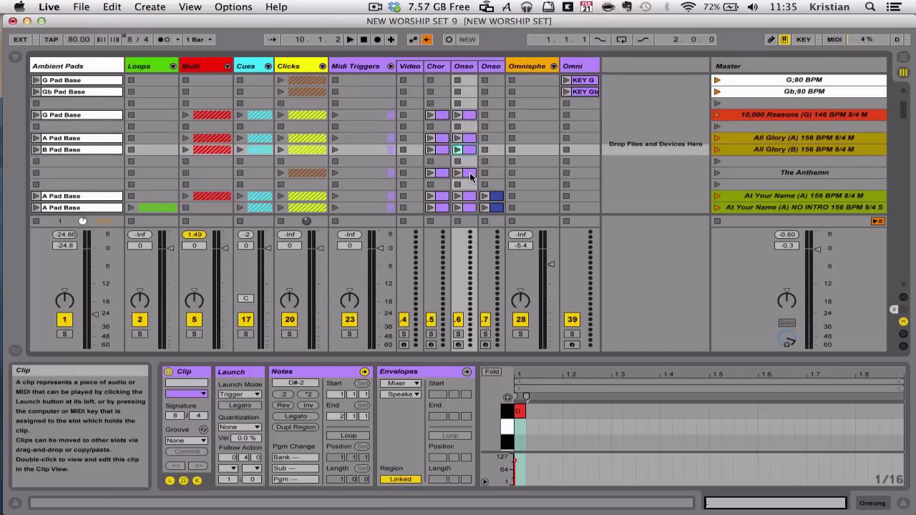
left_click(470, 175)
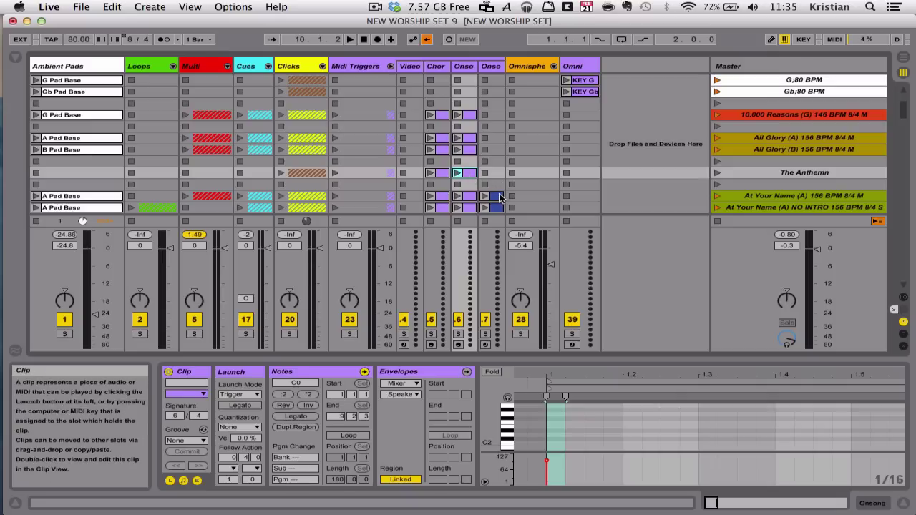
left_click(499, 196)
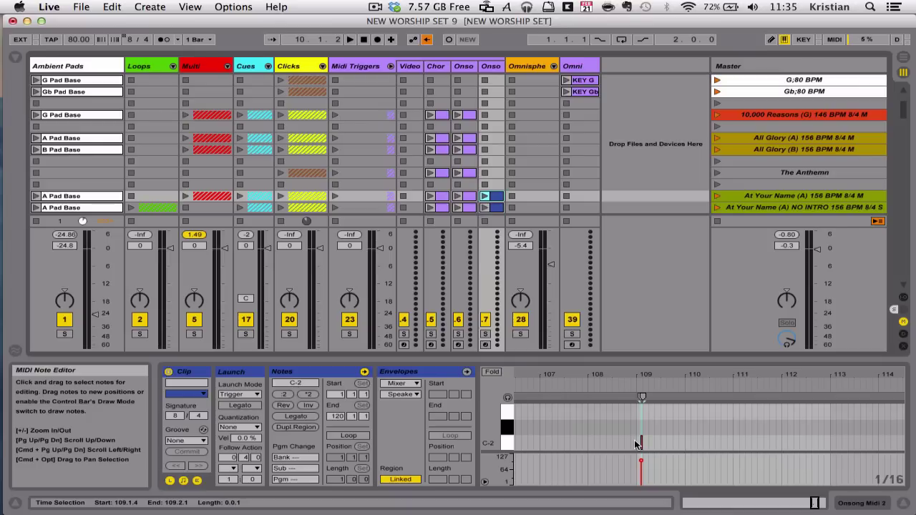
scroll(635, 440, "left", 10)
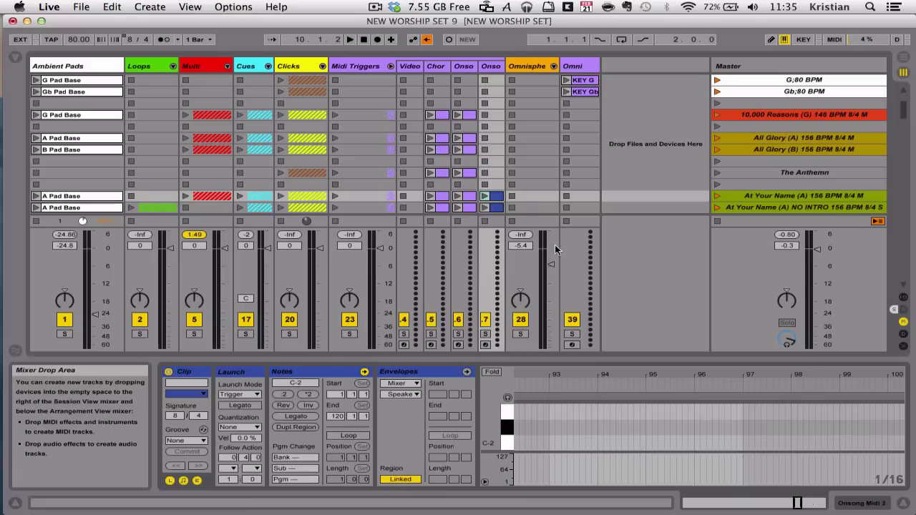
left_click(391, 66)
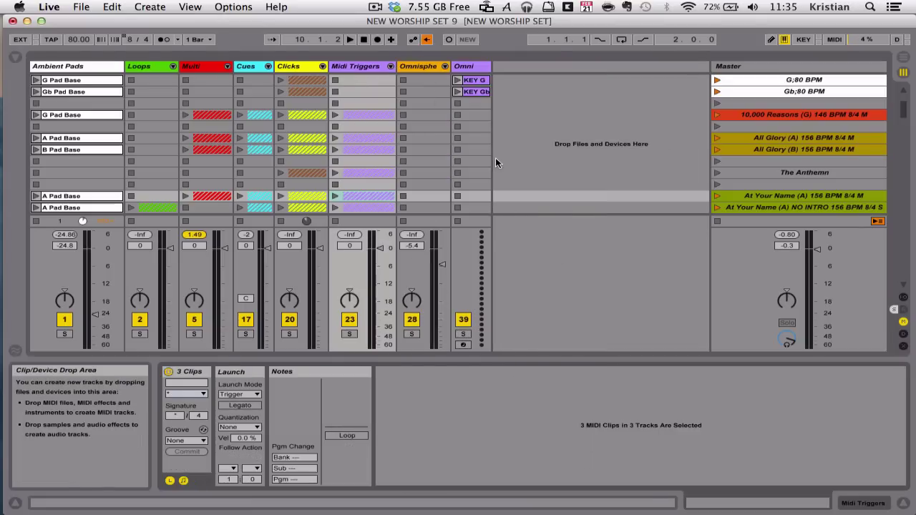
Step: Hide the clip detail panel and unfold the Omnisphere group to show Main, 2–8 and Piano
scroll(407, 110, "up", 5)
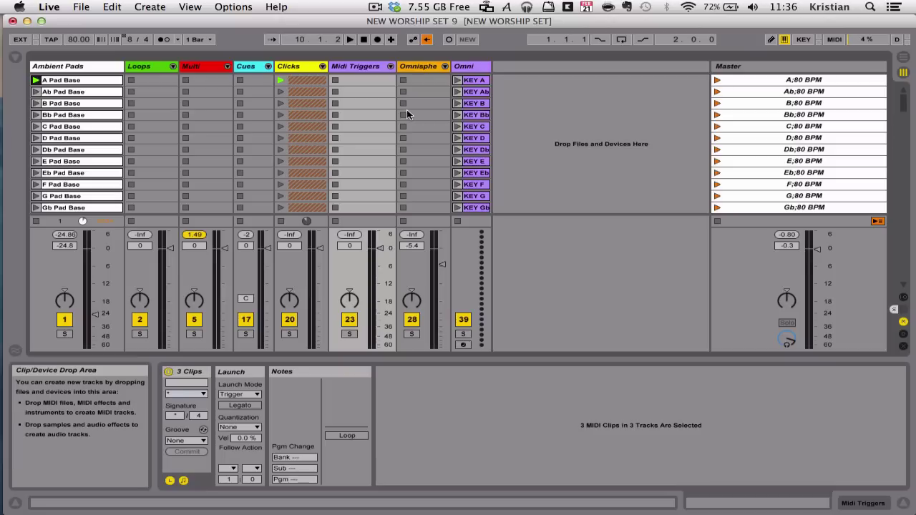
left_click(905, 505)
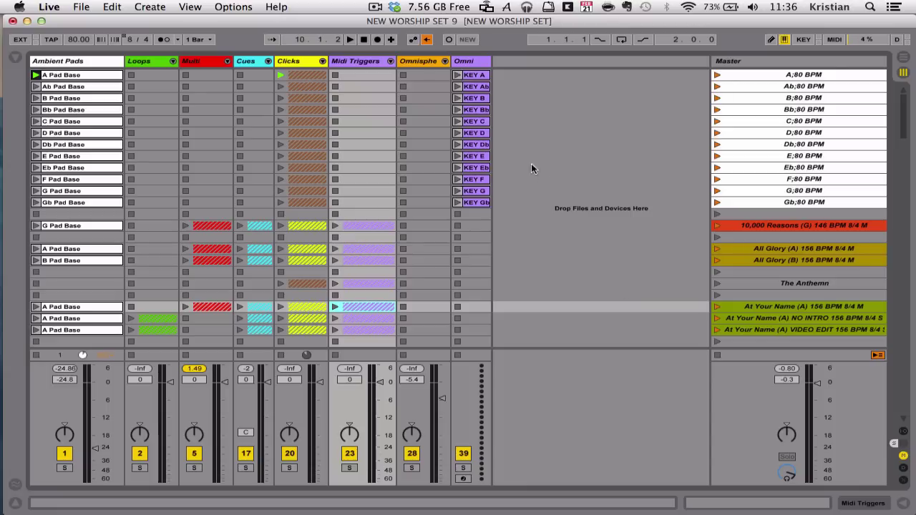
left_click(446, 61)
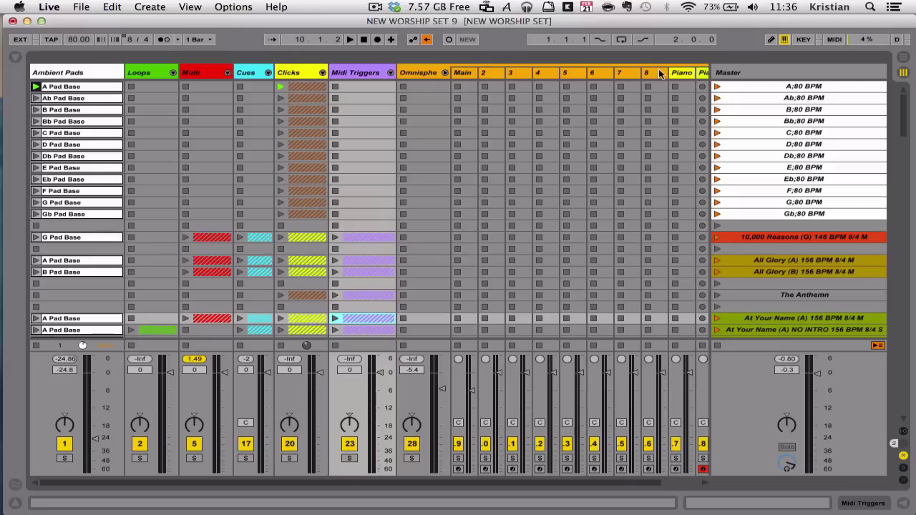
Step: Briefly show and hide the track I/O routing, then launch the A;80 BPM scene
left_click(902, 431)
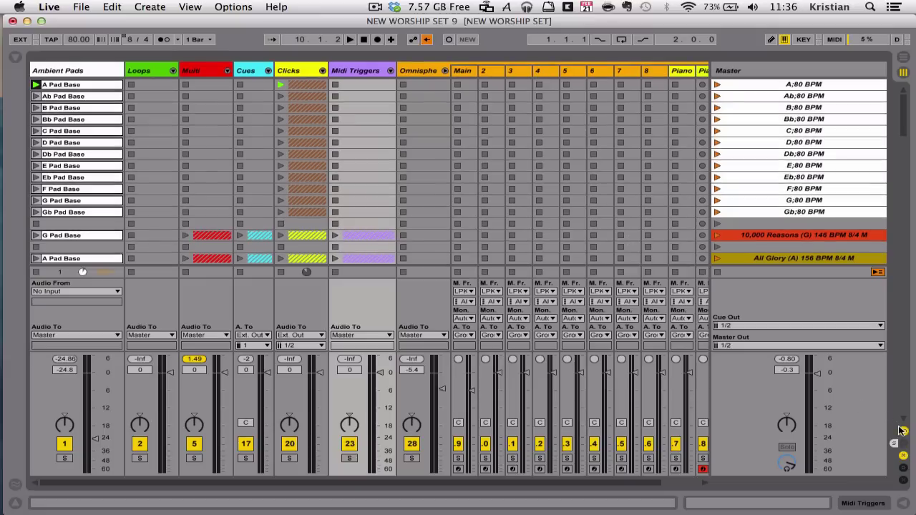
left_click(902, 432)
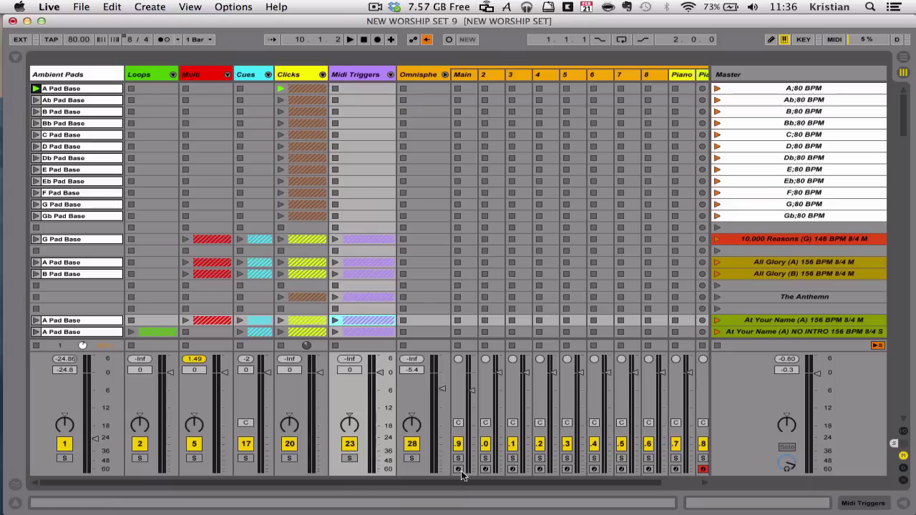
left_click(717, 88)
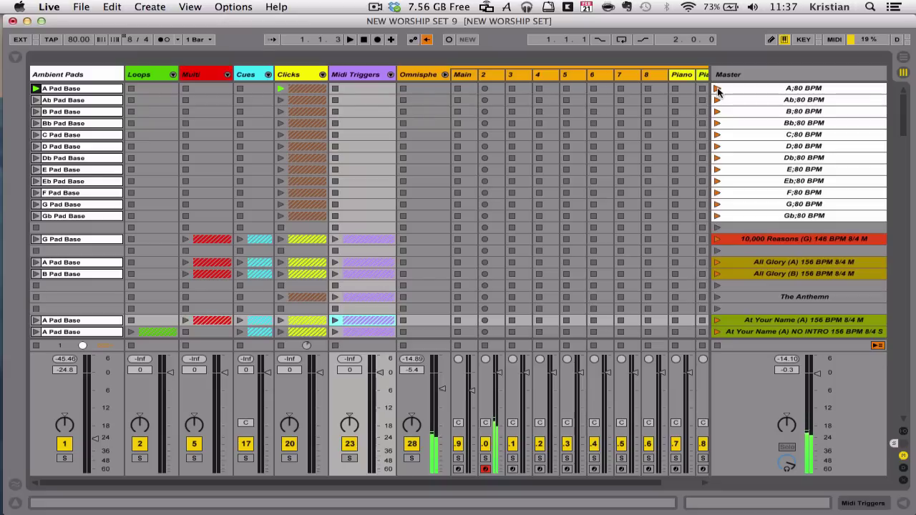
Step: Step the record-arm rightward through the Omnisphere part tracks until track 8 is armed
key("Right")
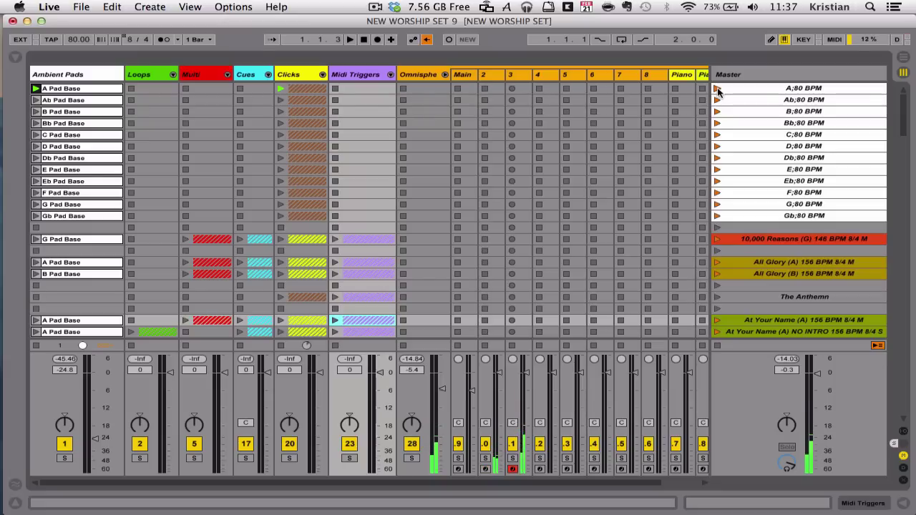
key("Right")
key("Right")
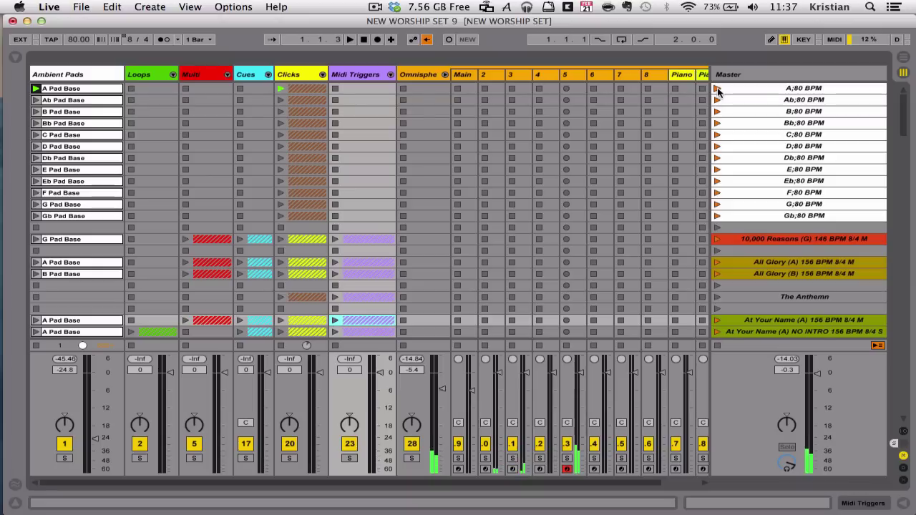
key("Right")
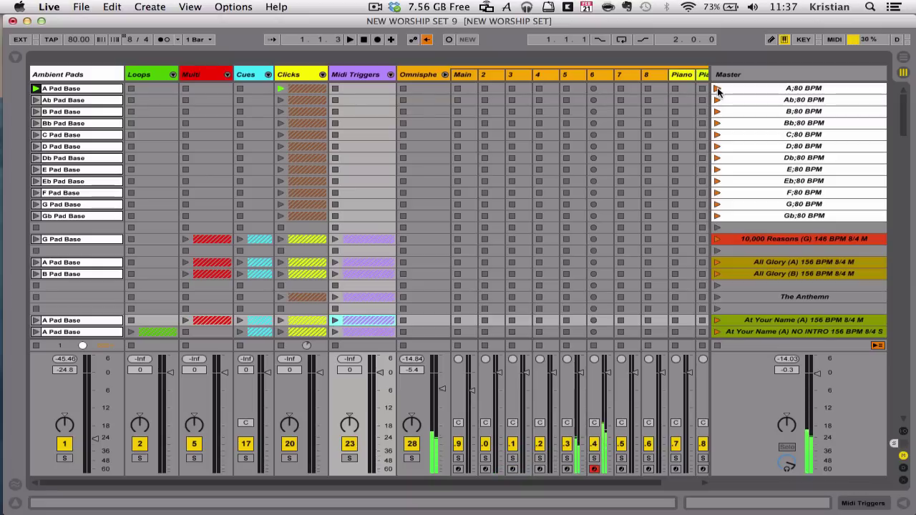
key("Right")
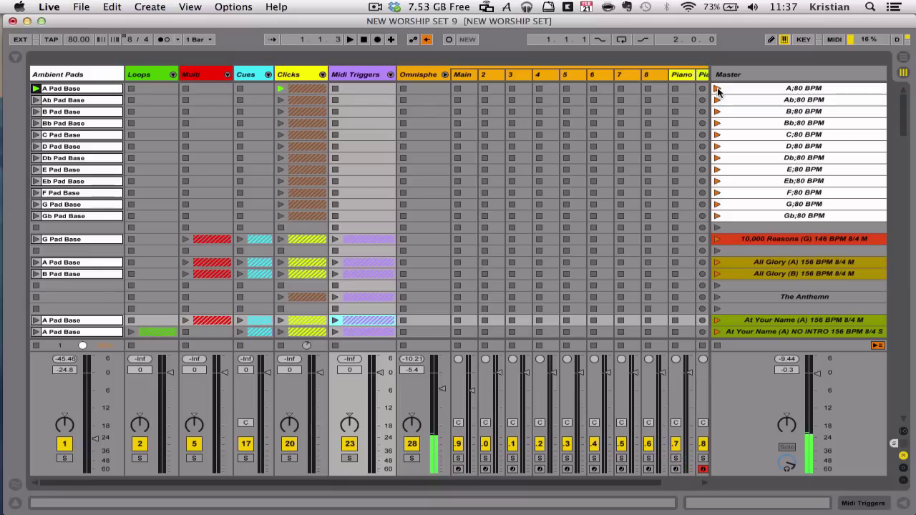
Step: Show the Main track's C Major, Fifth Chord and Omnisphere devices and open the Plug-ins browser
left_click(466, 92)
double_click(462, 74)
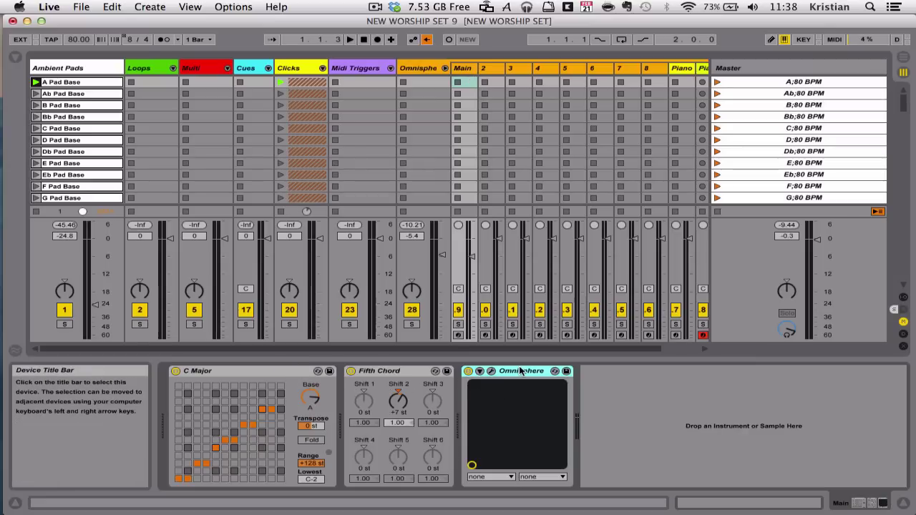
left_click(15, 56)
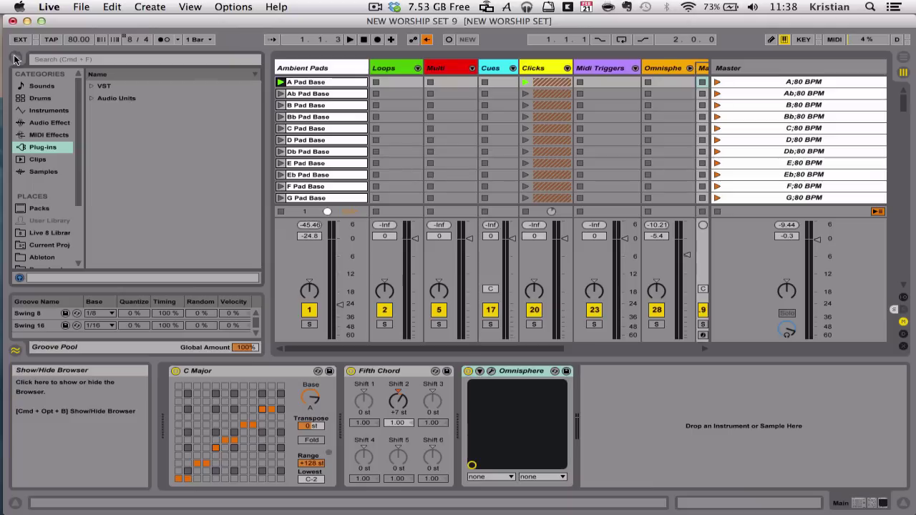
Step: Locate Omnisphere under Audio Units > Spectrasonics, then hide the browser
left_click(92, 99)
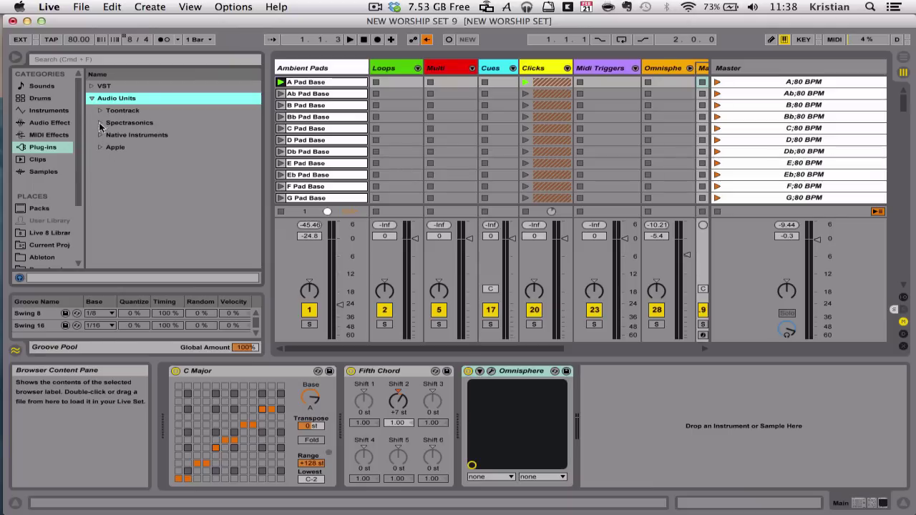
left_click(100, 123)
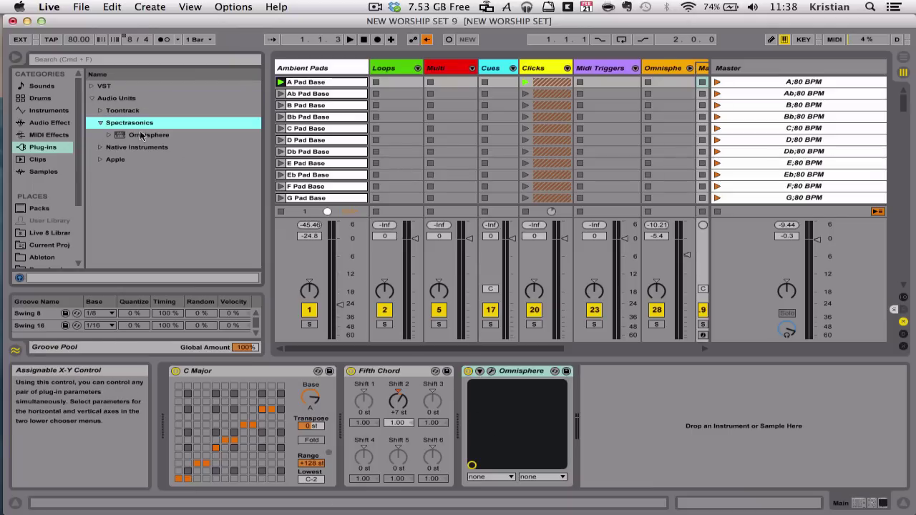
left_click(16, 56)
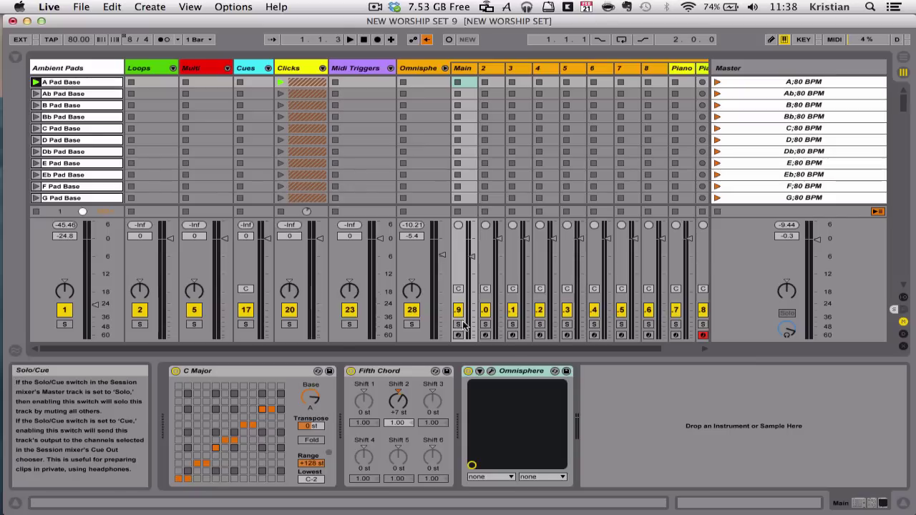
Step: Open Omnisphere's edit page and view part 2 (Evolvo Organ) and part 3 (Understated Strings)
left_click(491, 370)
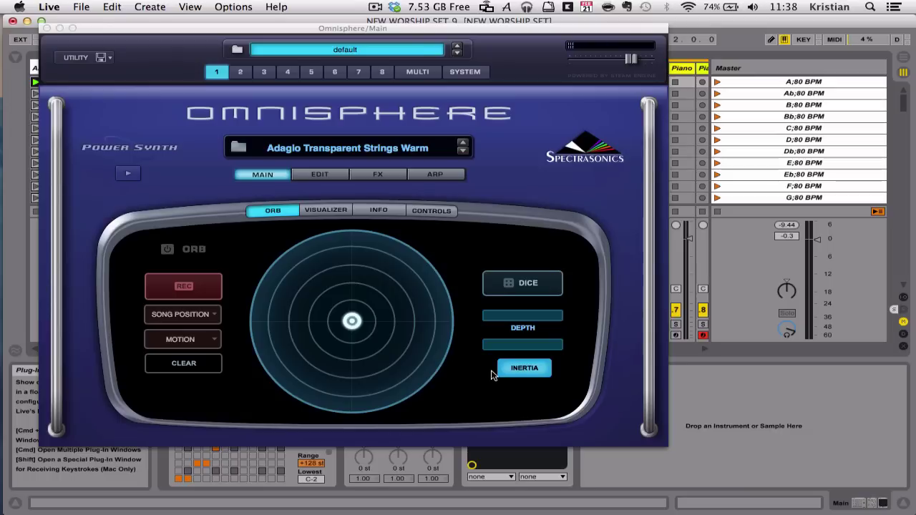
left_click(312, 174)
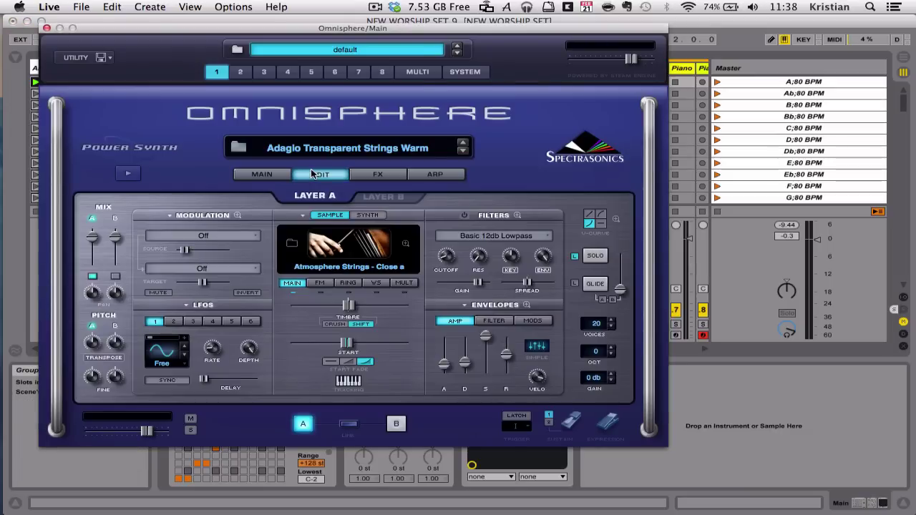
left_click(239, 73)
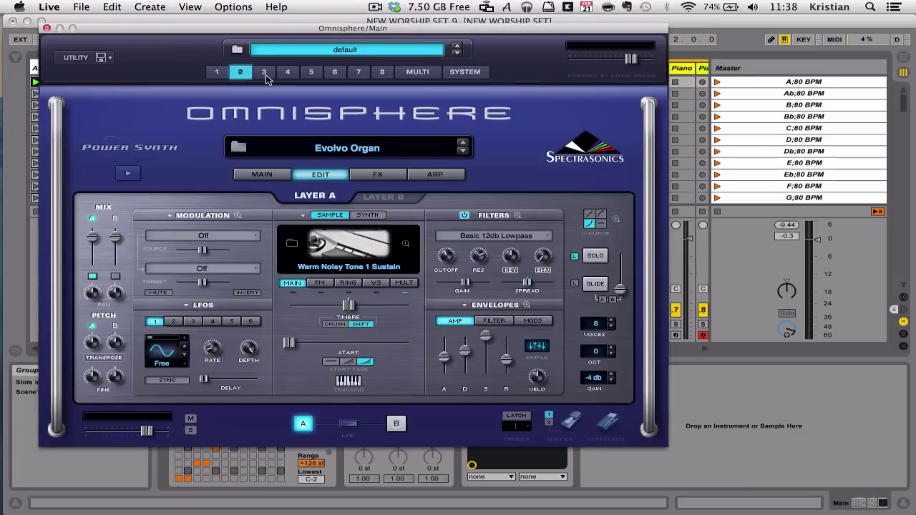
left_click(264, 72)
Step: Browse the patch browser, view part 5's Lost Boy Pad 1, then close Omnisphere
left_click(240, 149)
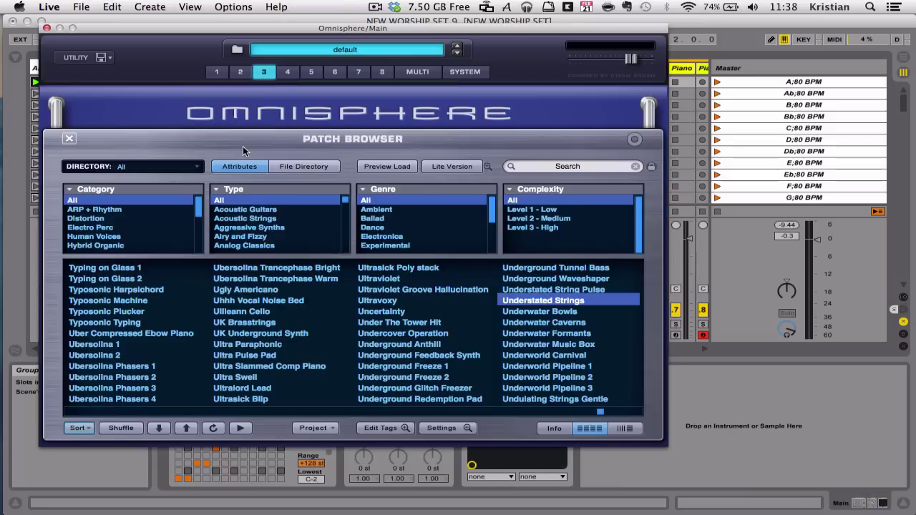
scroll(251, 292, "up", 10)
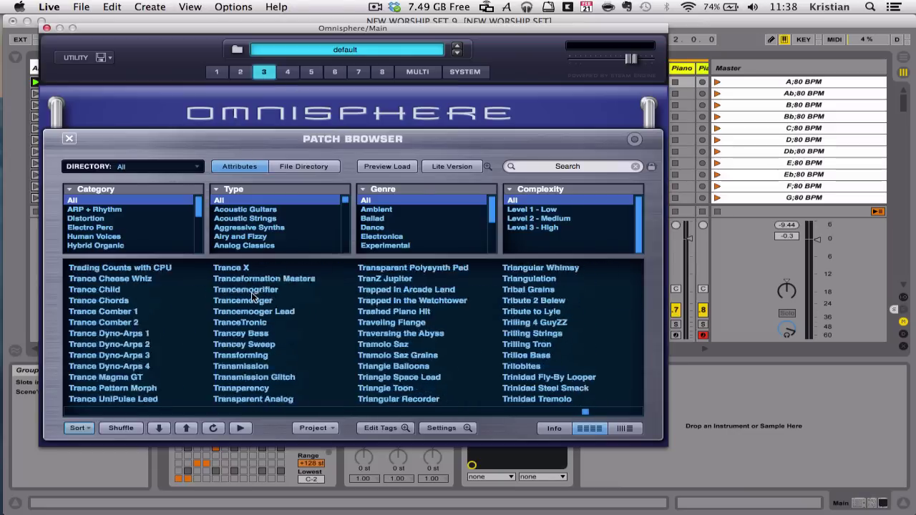
scroll(252, 292, "up", 15)
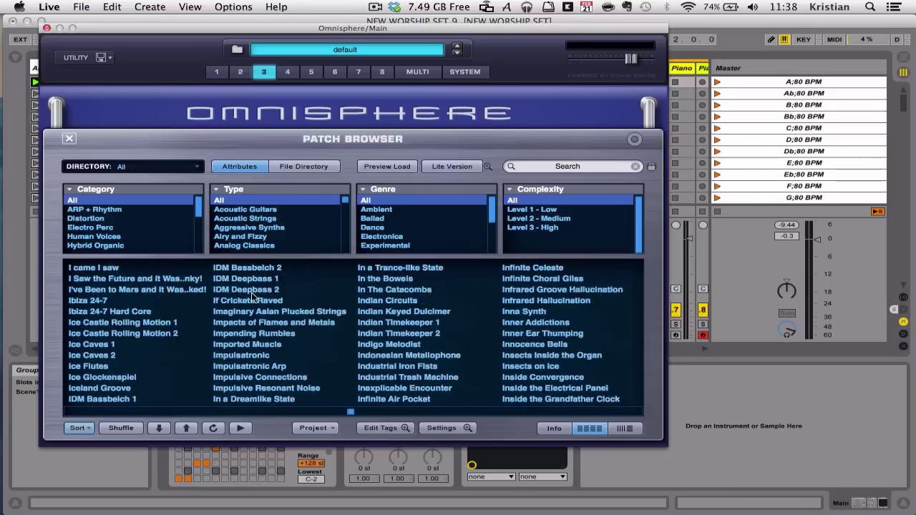
scroll(252, 292, "up", 10)
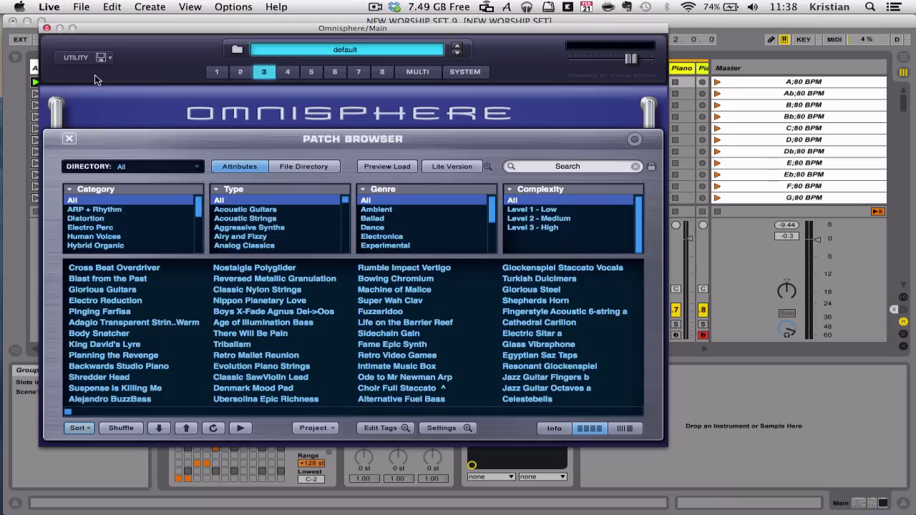
left_click(312, 71)
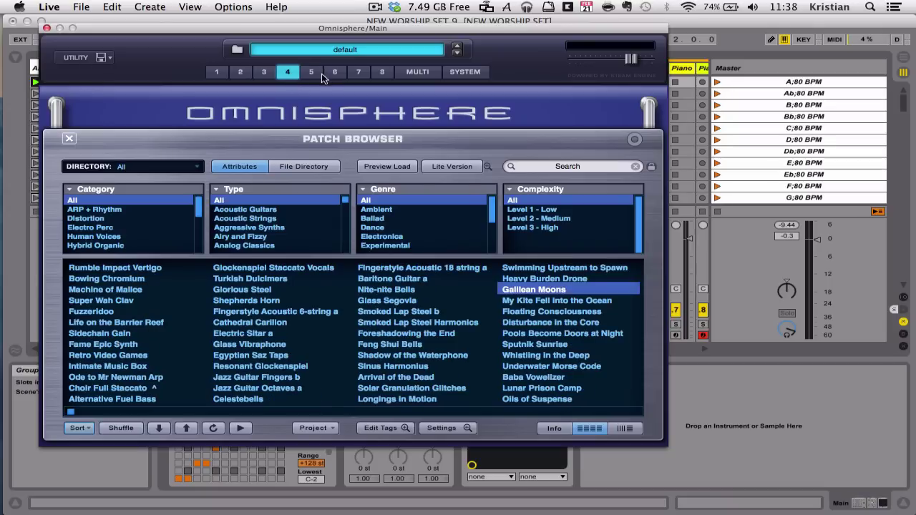
left_click(46, 29)
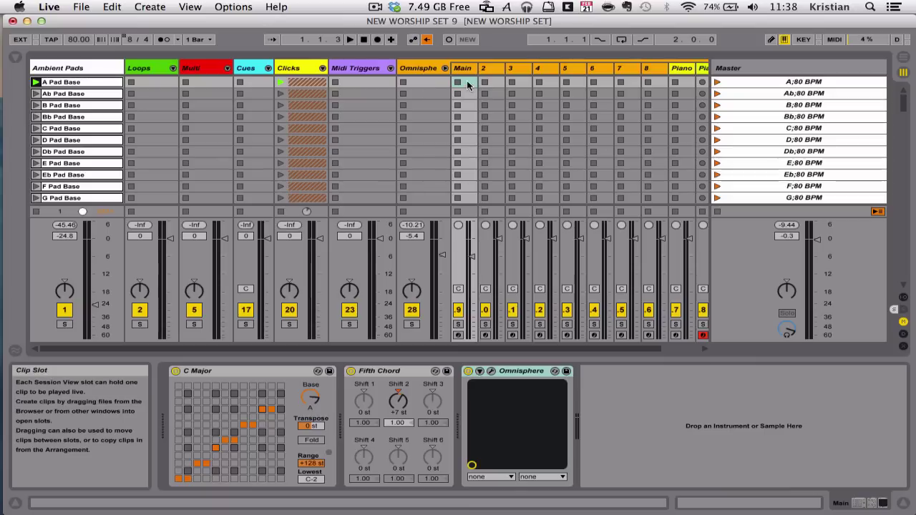
left_click(467, 83)
left_click(493, 70)
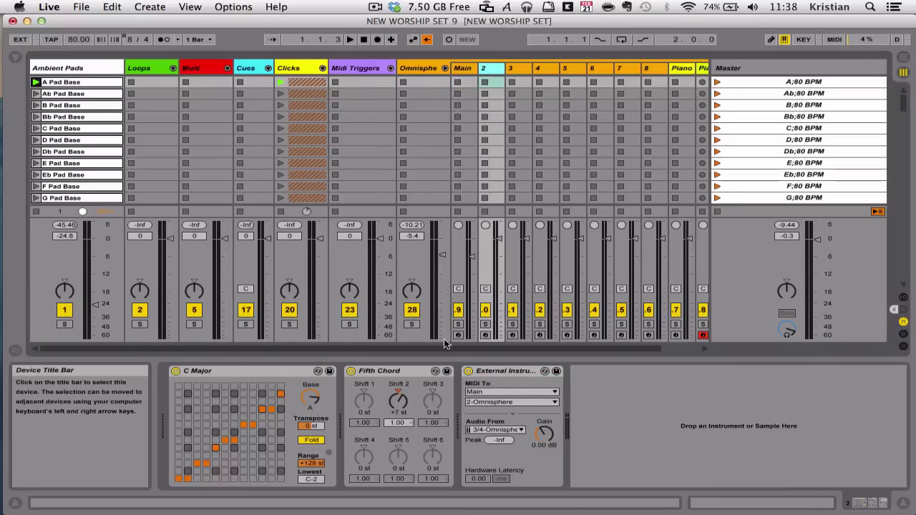
left_click(544, 371)
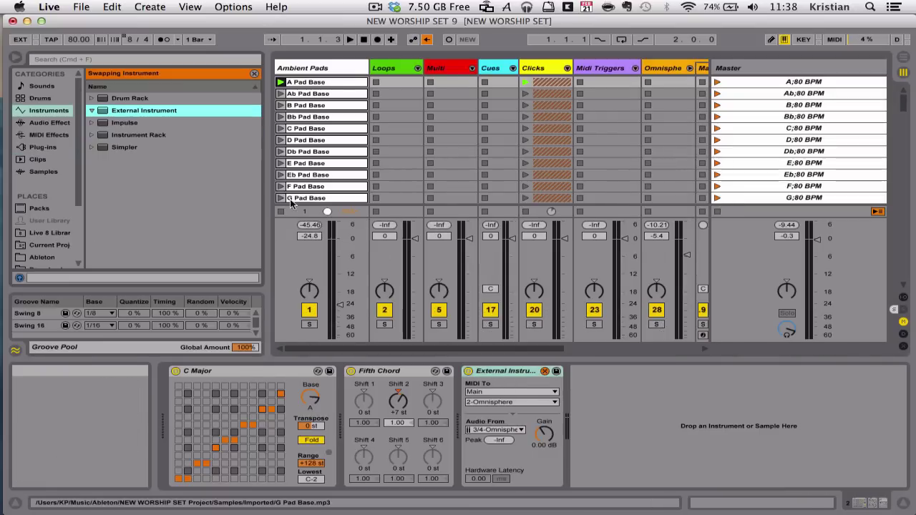
left_click(256, 76)
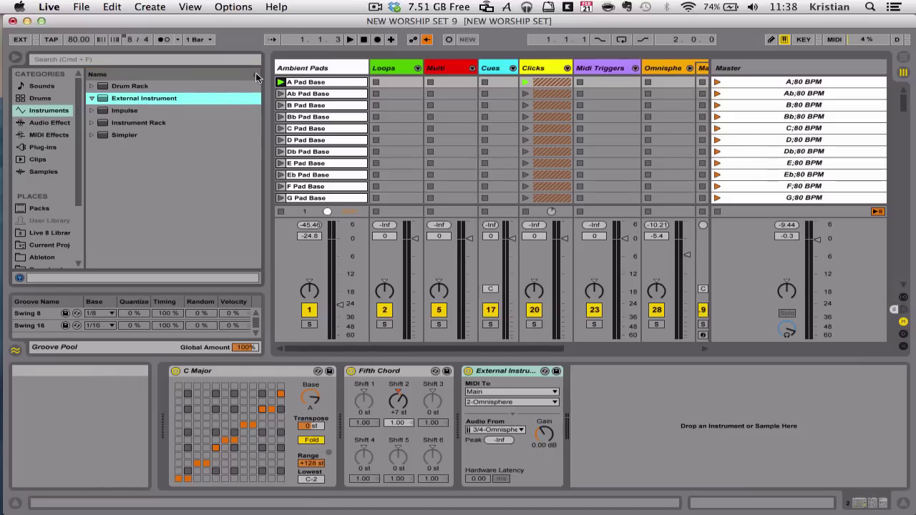
left_click(17, 55)
left_click(508, 391)
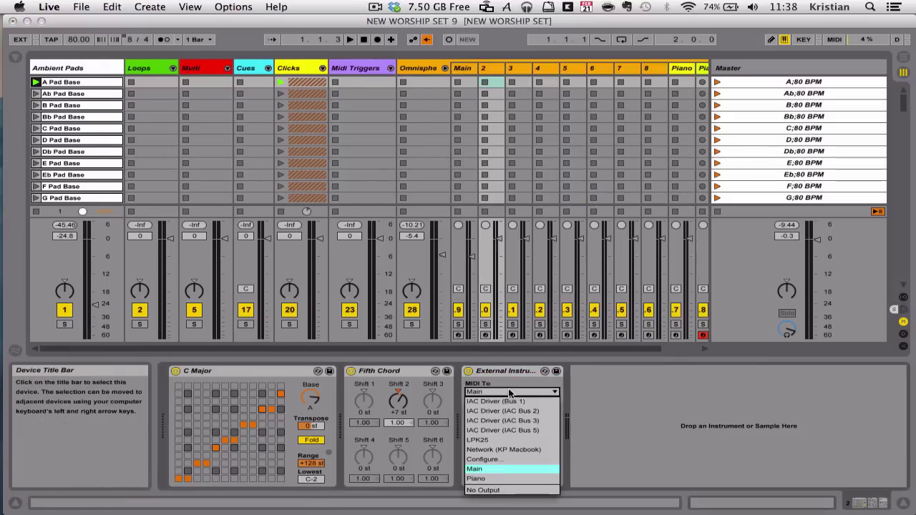
left_click(498, 468)
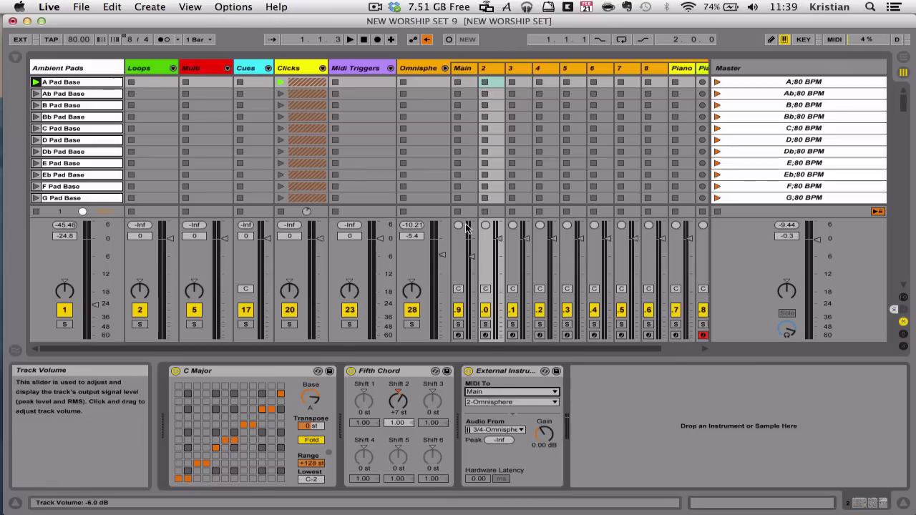
left_click(492, 402)
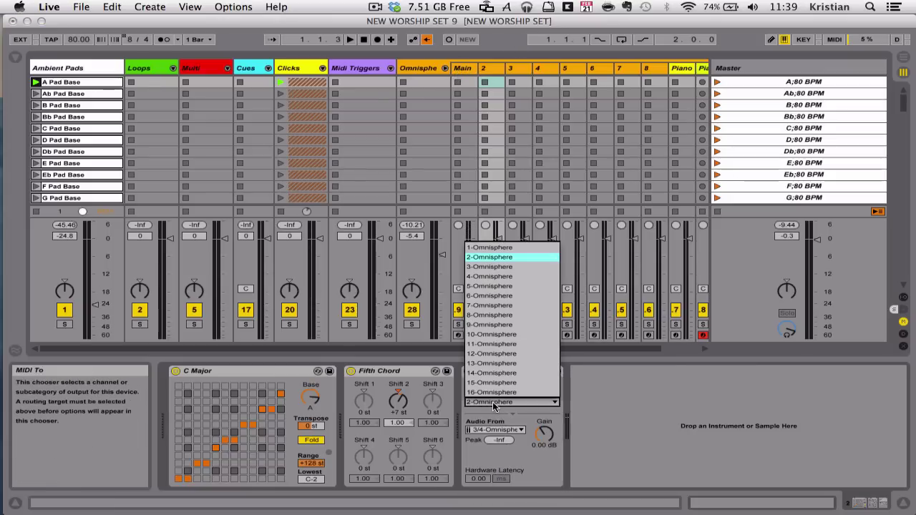
left_click(502, 258)
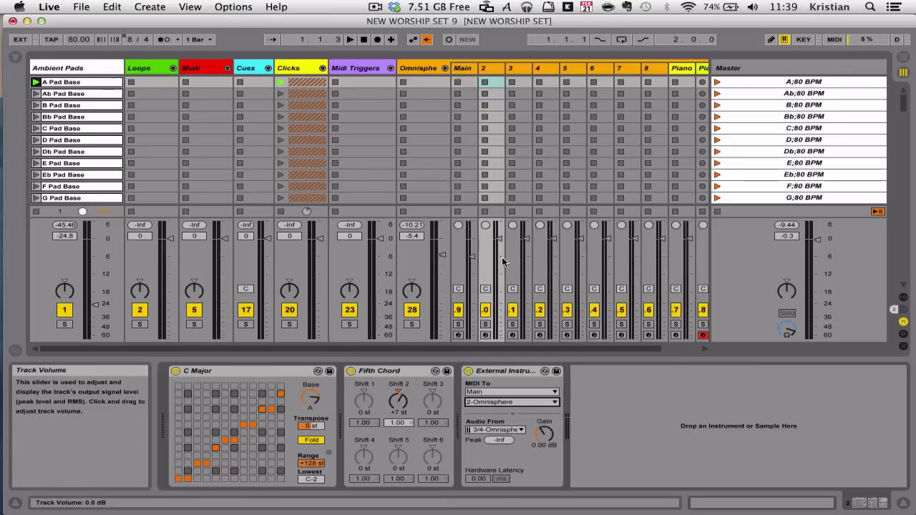
left_click(513, 430)
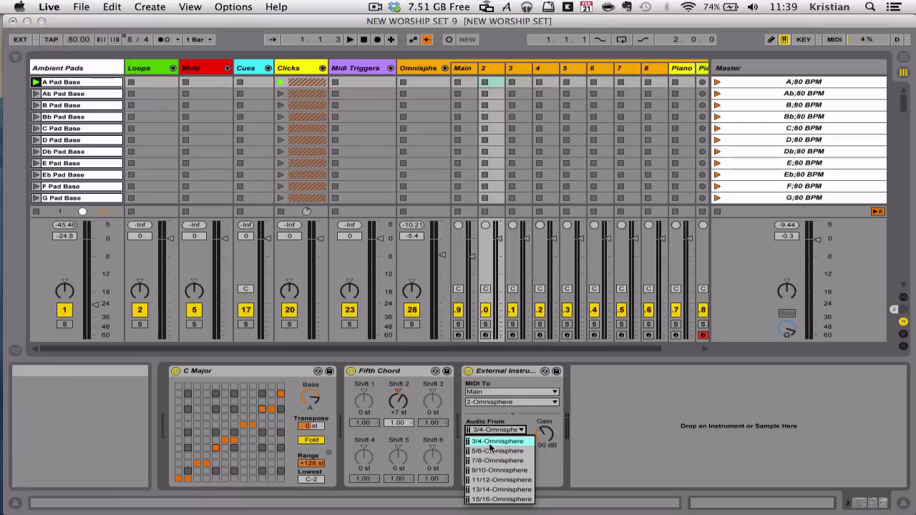
left_click(501, 441)
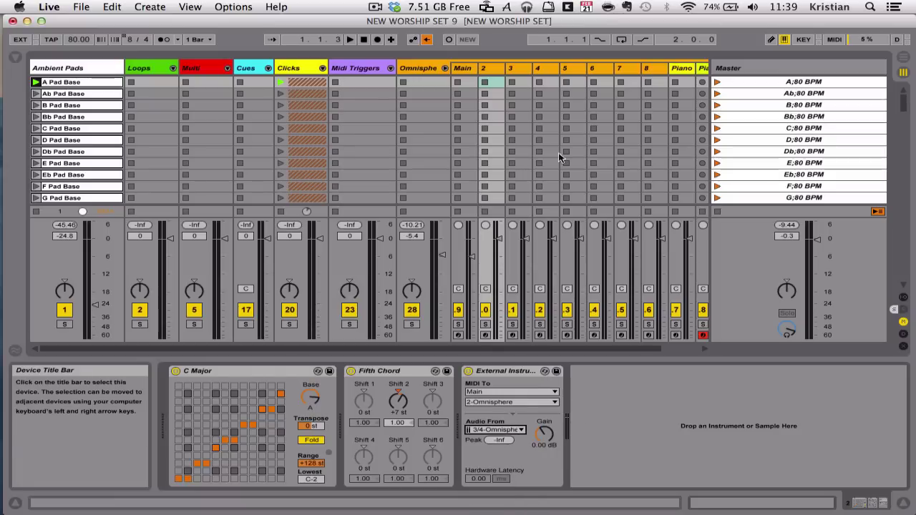
left_click(515, 69)
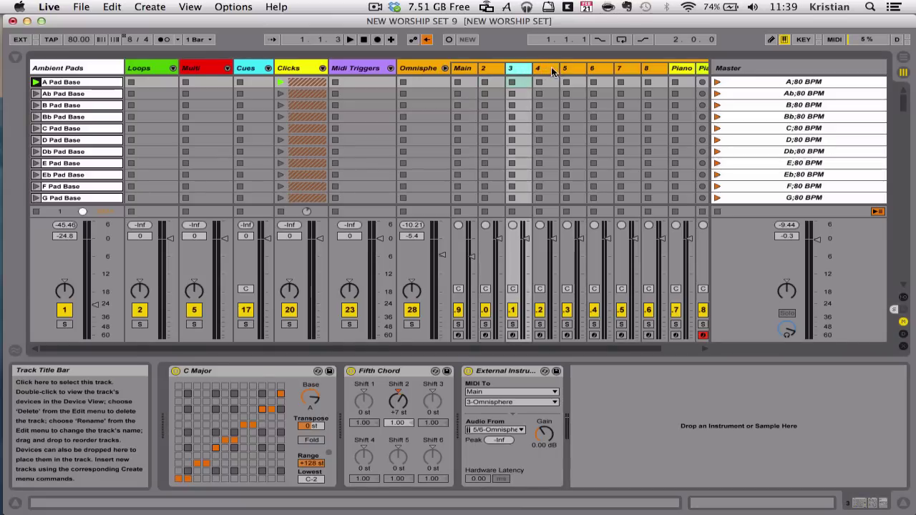
left_click(547, 73)
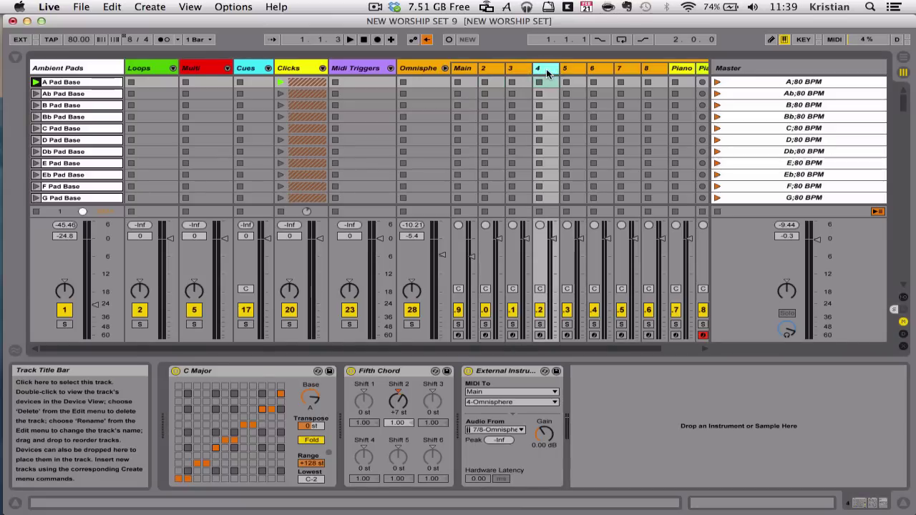
left_click(573, 71)
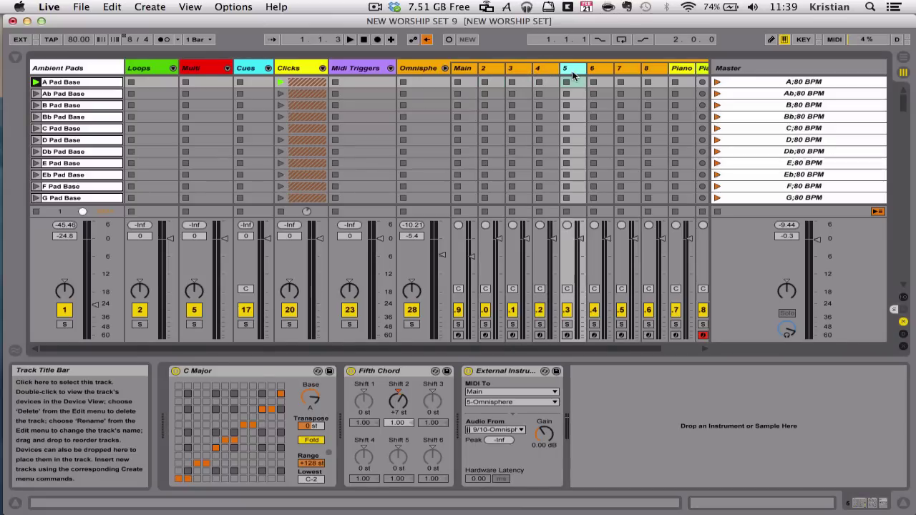
left_click(650, 72)
left_click(460, 72)
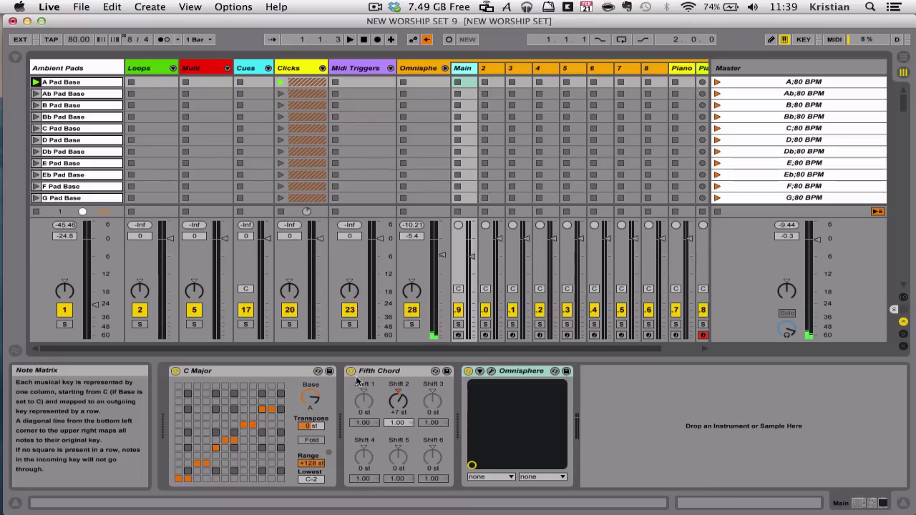
Step: Record-arm the Main track so it plays through the C Major scale device
left_click(458, 335)
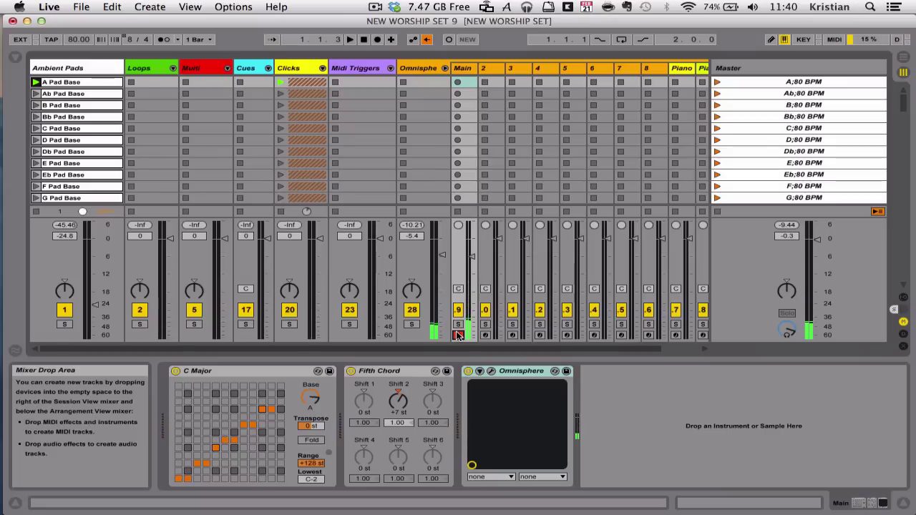
left_click(389, 371)
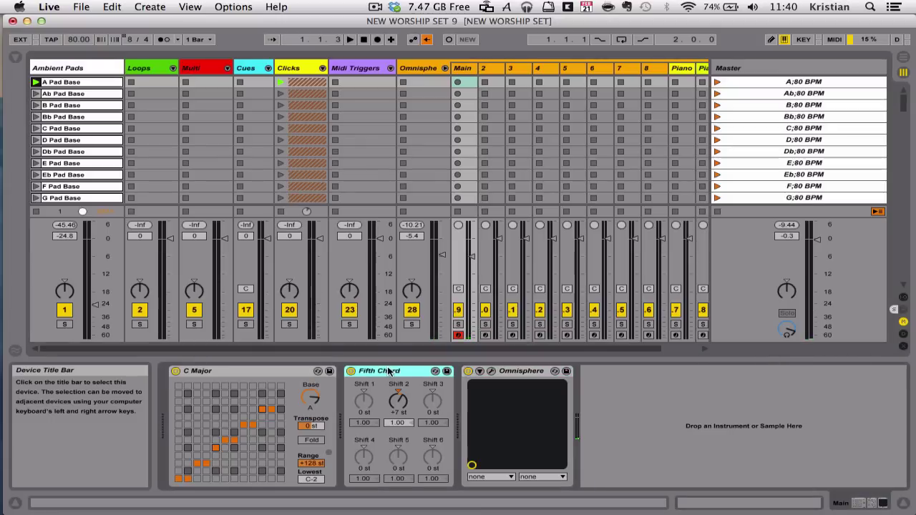
left_click(15, 56)
left_click(47, 135)
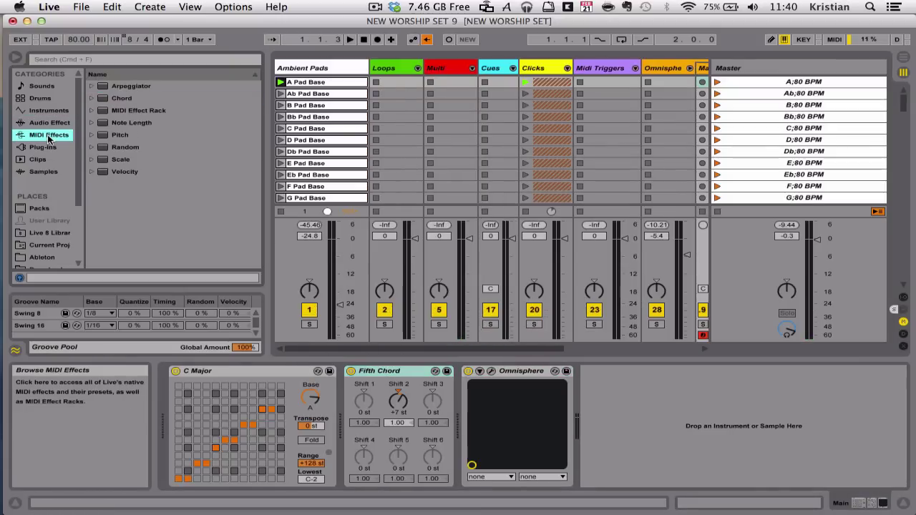
left_click(92, 98)
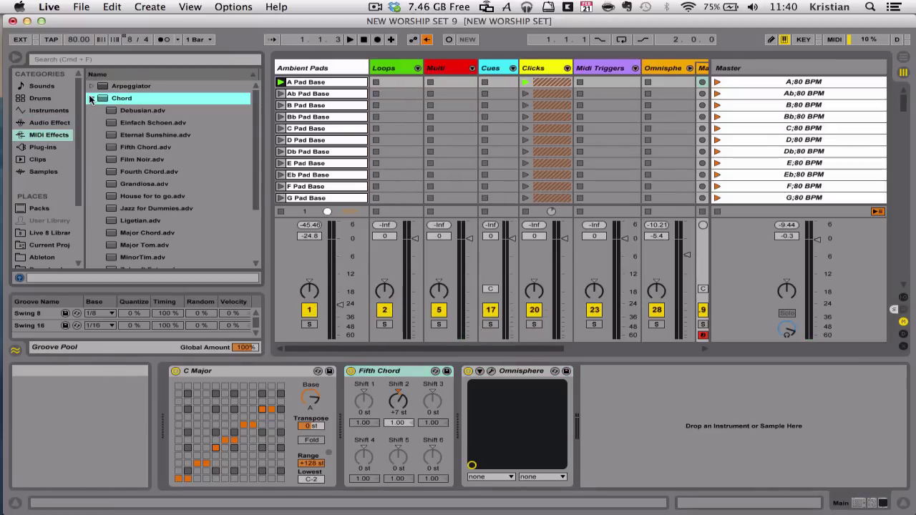
left_click(115, 147)
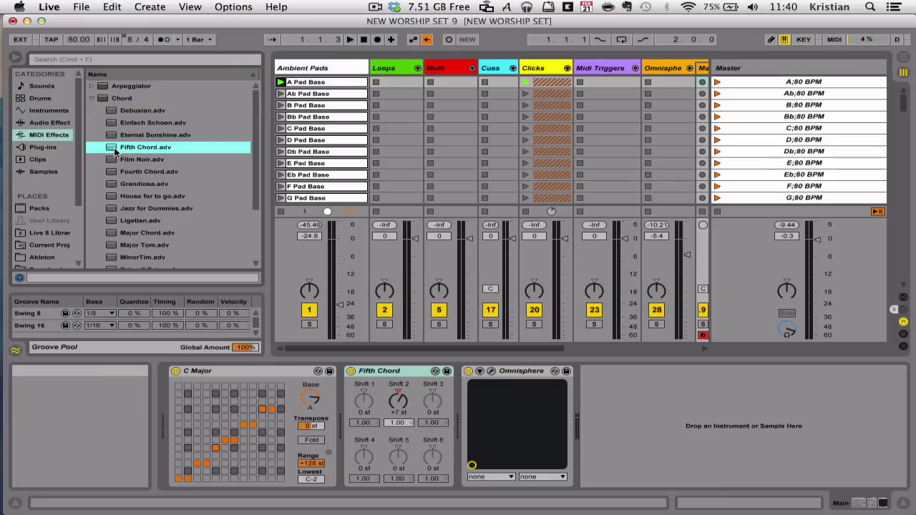
left_click(15, 56)
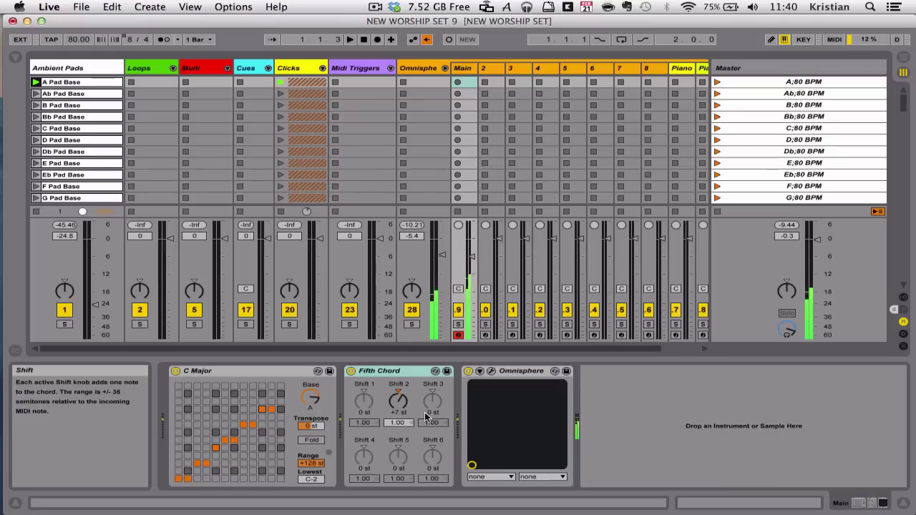
left_click(364, 394)
left_click_drag(364, 393, 364, 405)
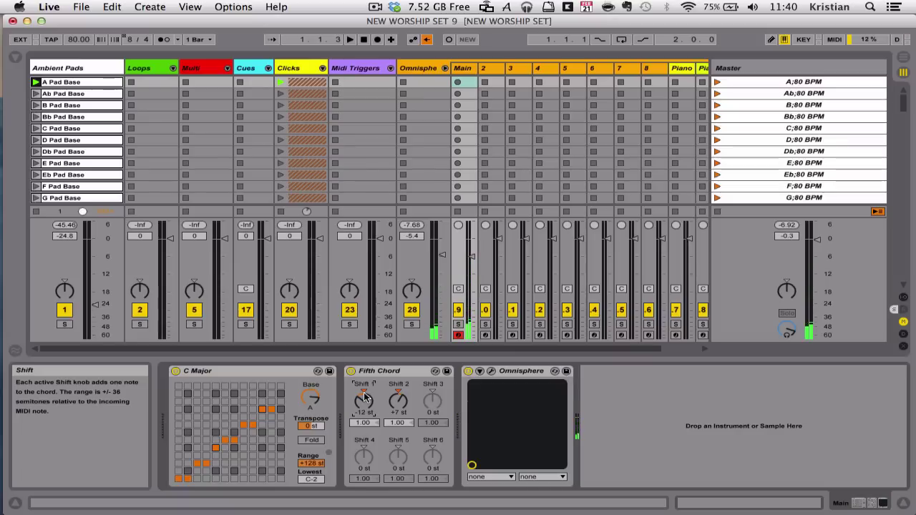
key("Delete")
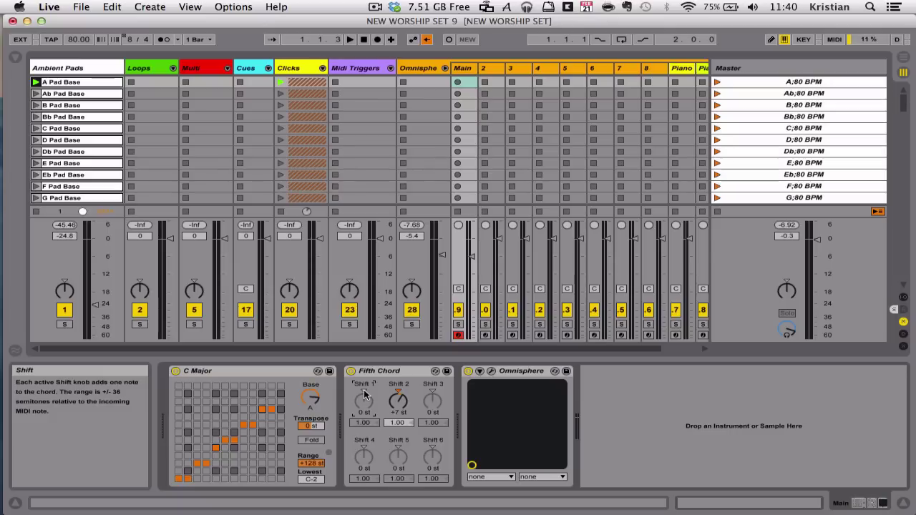
Step: Fold and unfold the Omnisphere group, then select the Main track
left_click(447, 67)
left_click(447, 68)
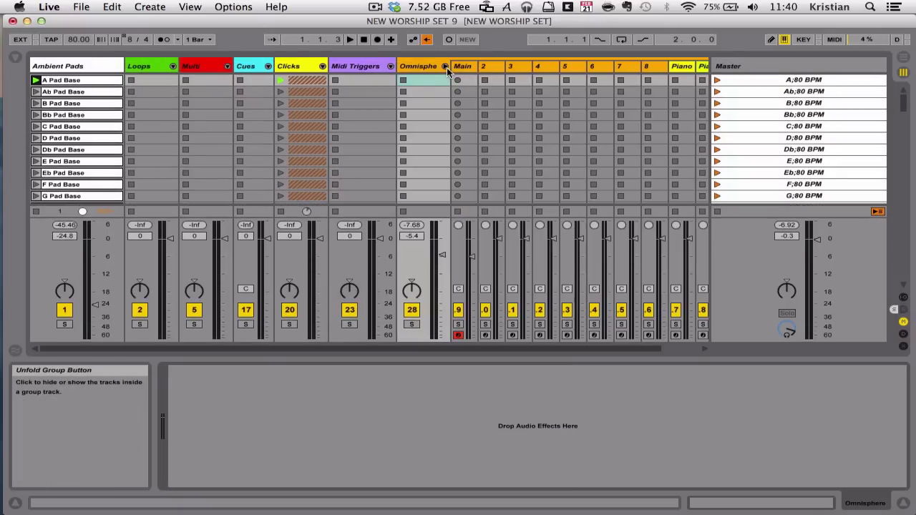
left_click(464, 66)
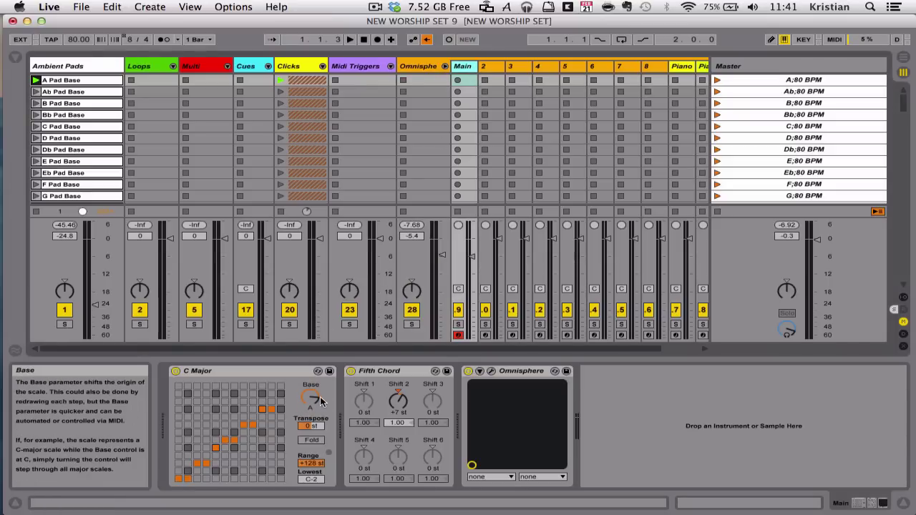
scroll(516, 149, "right", 2)
scroll(516, 150, "down", 1)
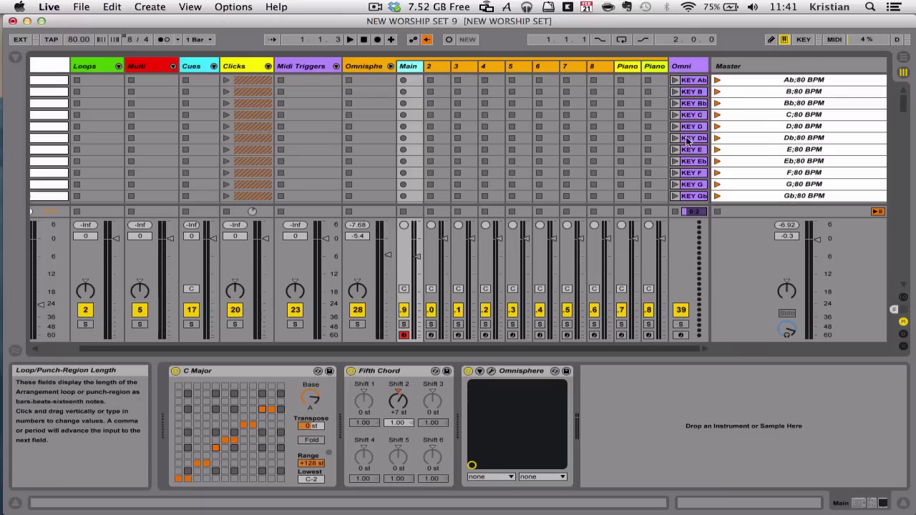
scroll(687, 115, "up", 1)
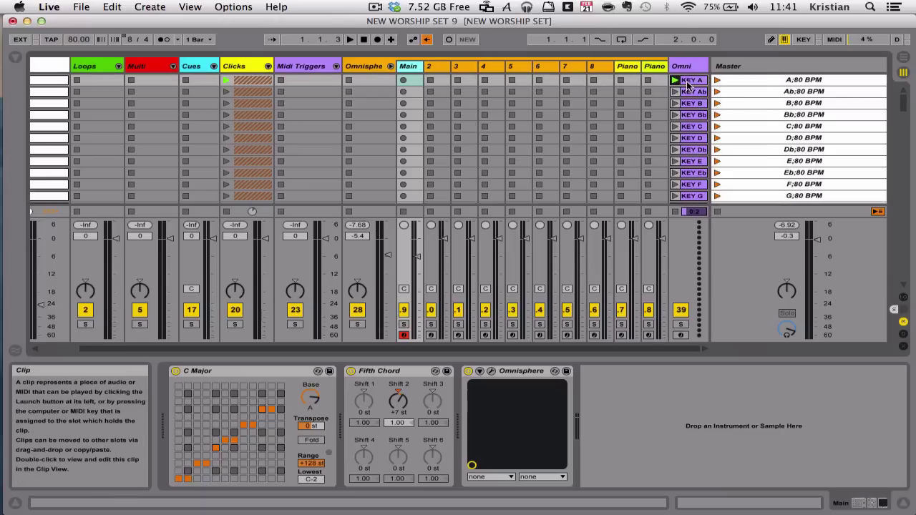
left_click(687, 81)
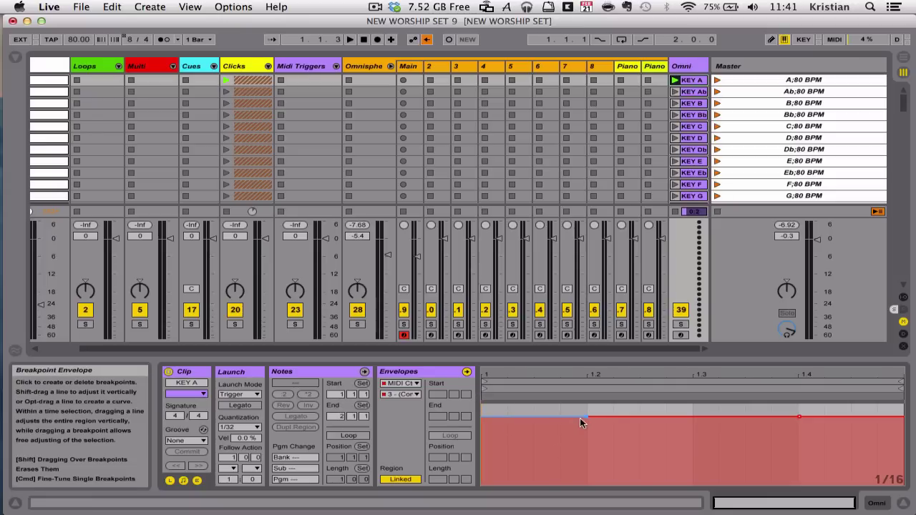
mouse_move(586, 419)
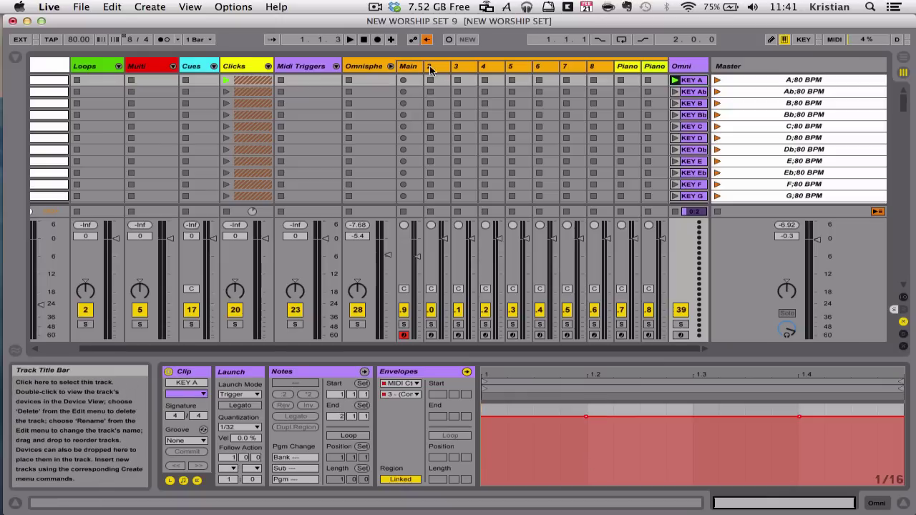
left_click(411, 81)
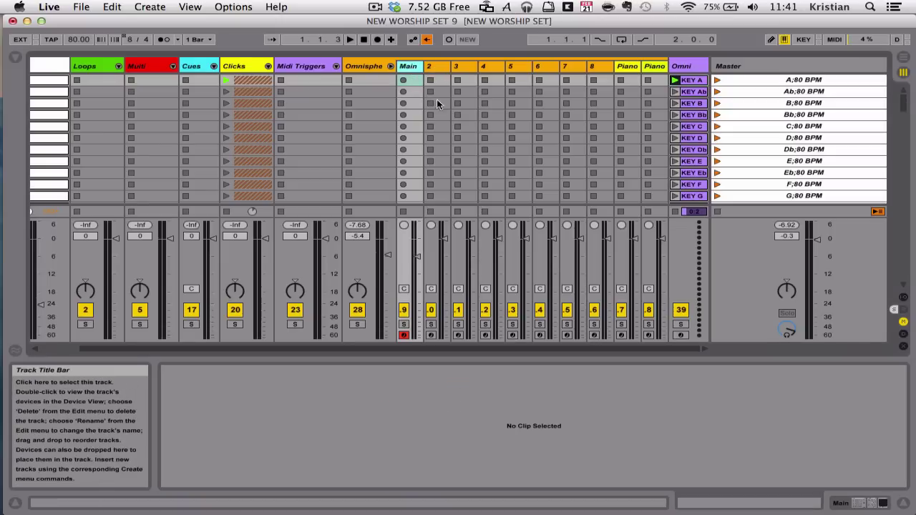
left_click(884, 503)
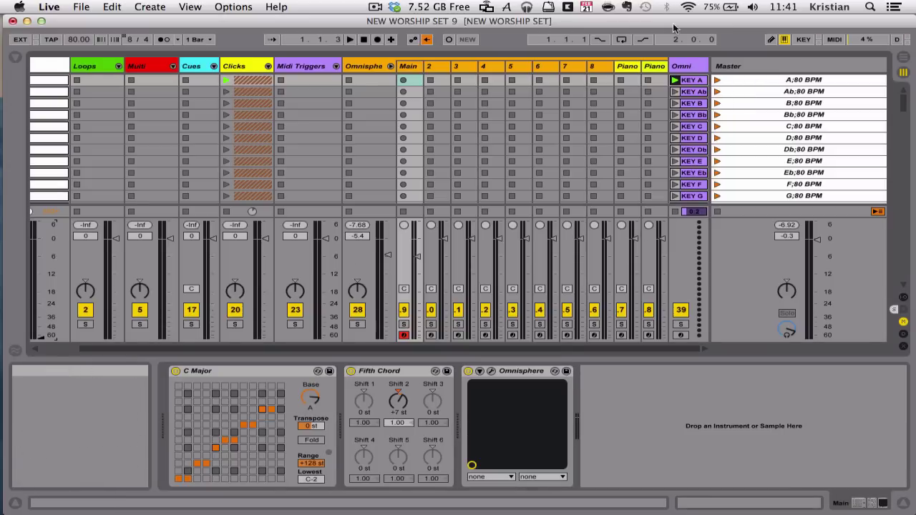
Step: Launch the B, C and Db 80 BPM key scenes in turn, finishing on A;80 BPM
left_click(719, 105)
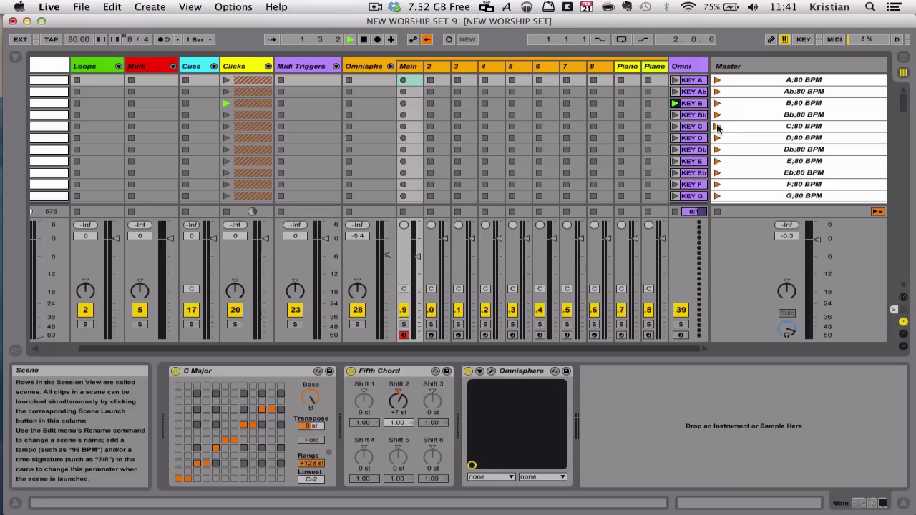
left_click(718, 127)
left_click(719, 150)
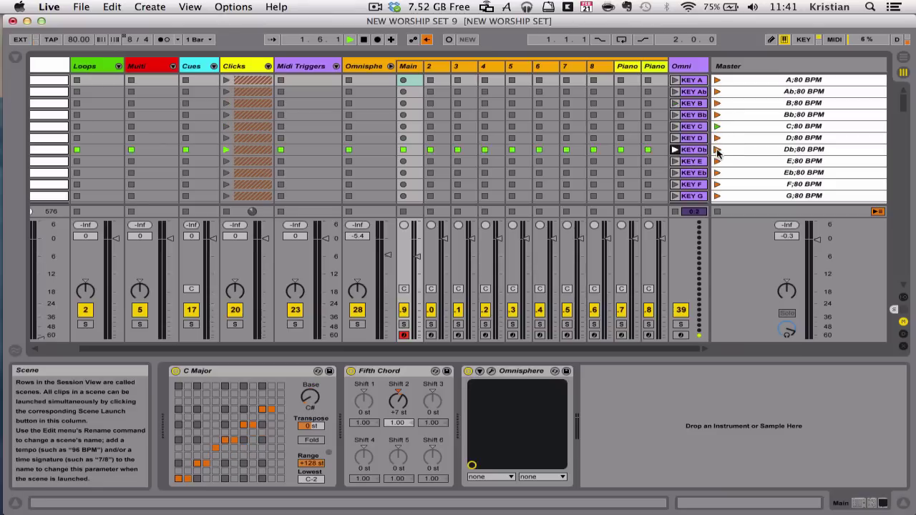
left_click(718, 81)
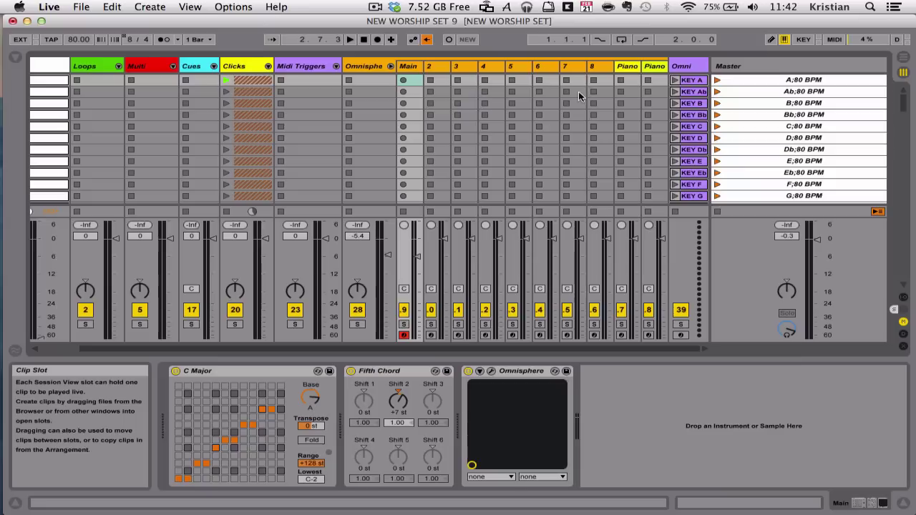
Step: Check The Giant in Kontakt 5, then show the second Piano track's External Instrument routing
left_click(630, 67)
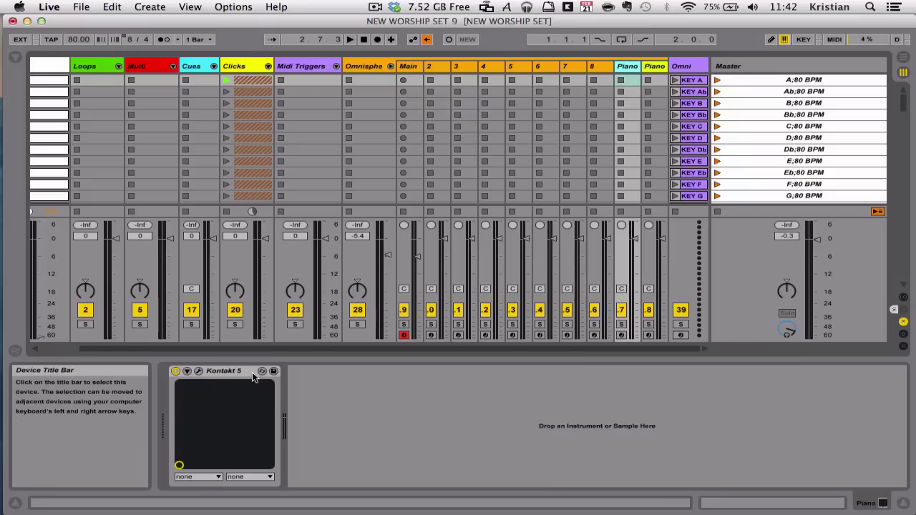
left_click(201, 370)
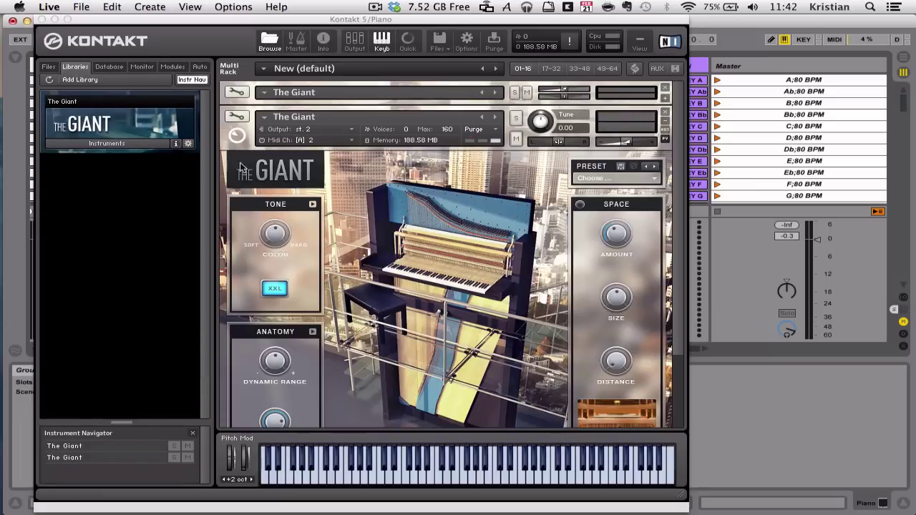
left_click(41, 21)
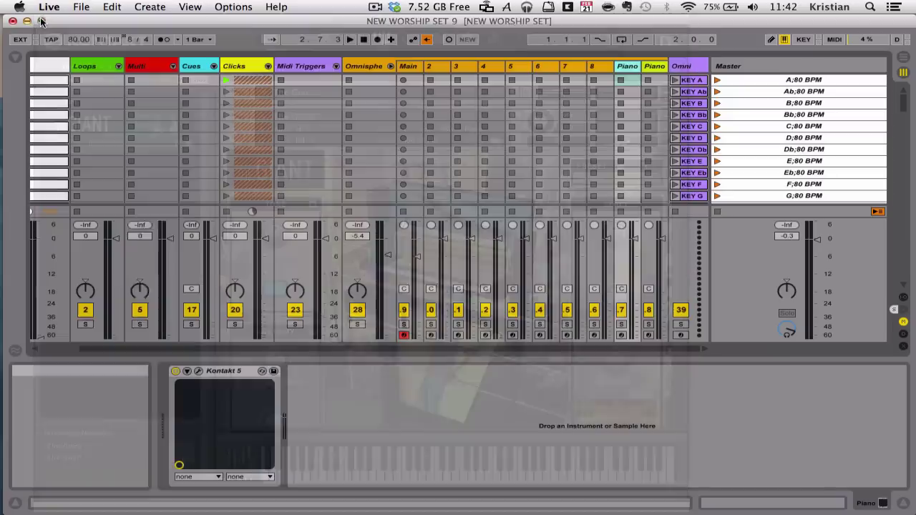
left_click(230, 372)
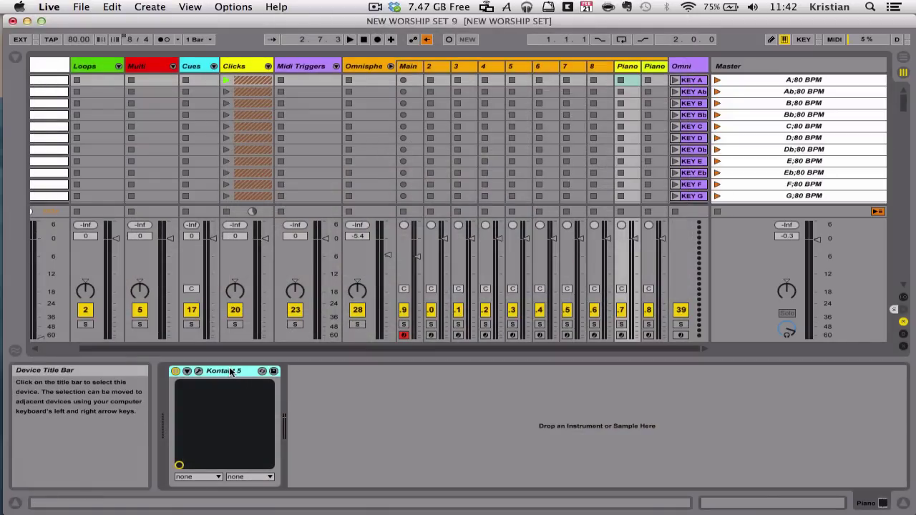
left_click(655, 67)
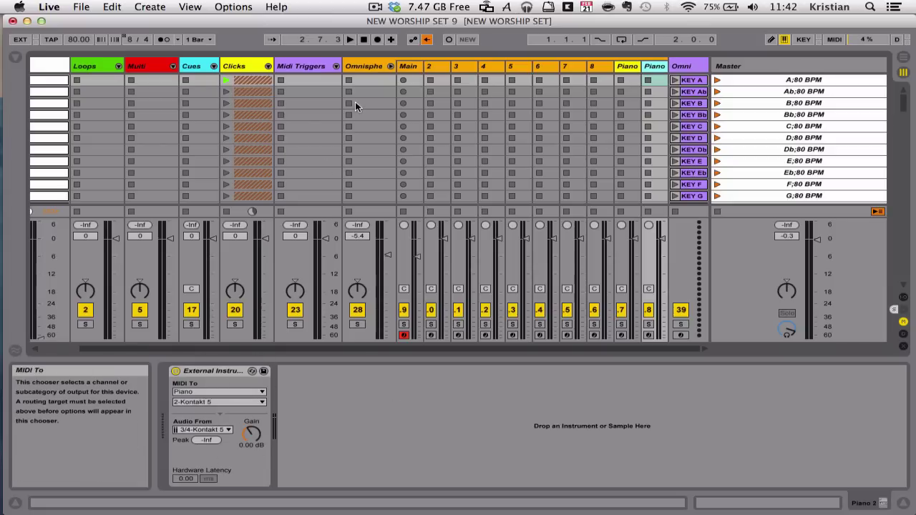
Step: Fold the Omnisphere group track, hiding Main, 2–8 and Piano
left_click(389, 67)
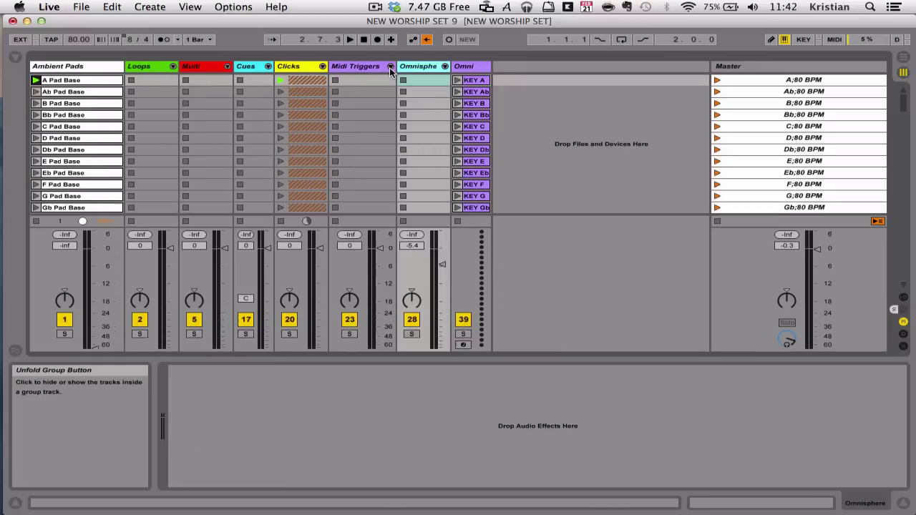